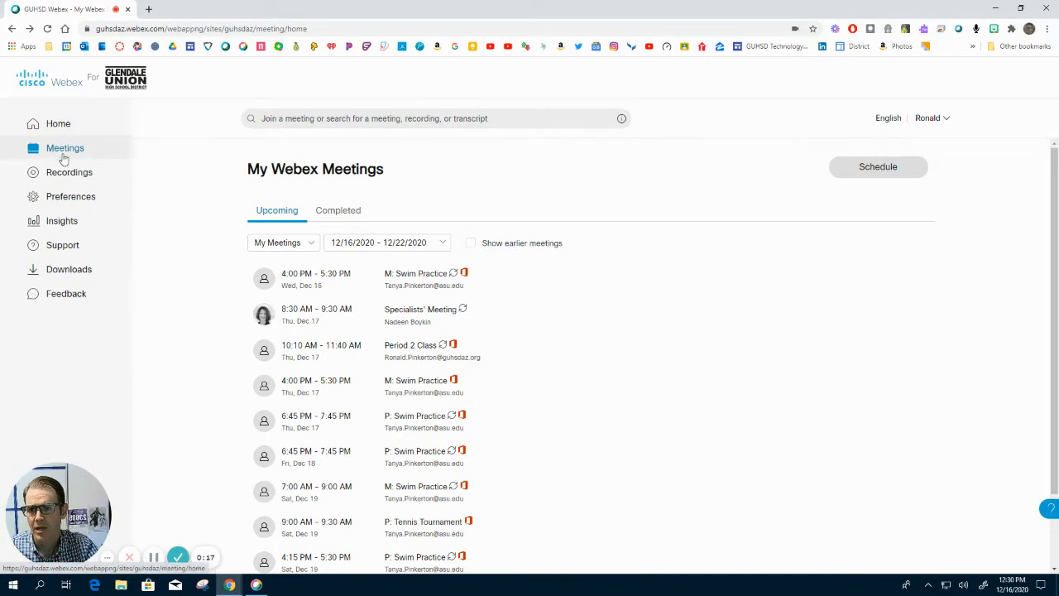
- Start scheduling a new meeting and add the first three attendees by first name from the suggested contacts
click(883, 173)
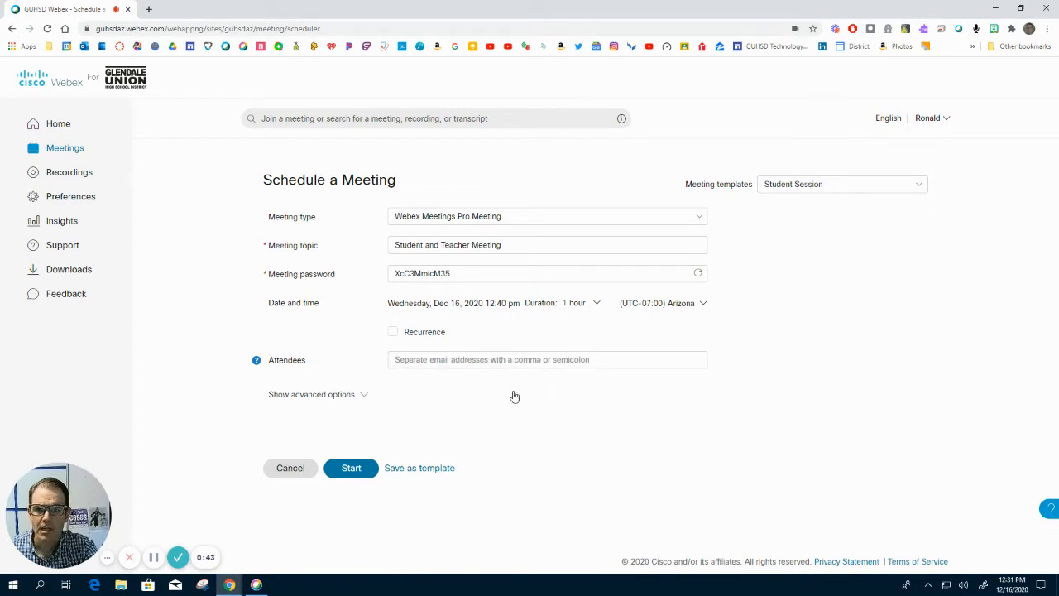
click(447, 364)
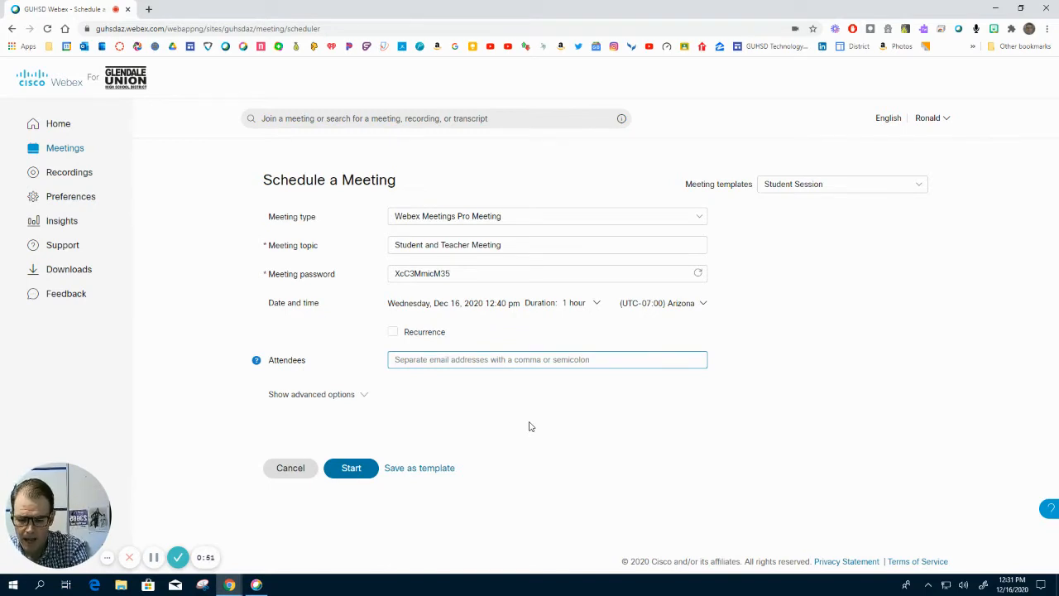
text(jaso)
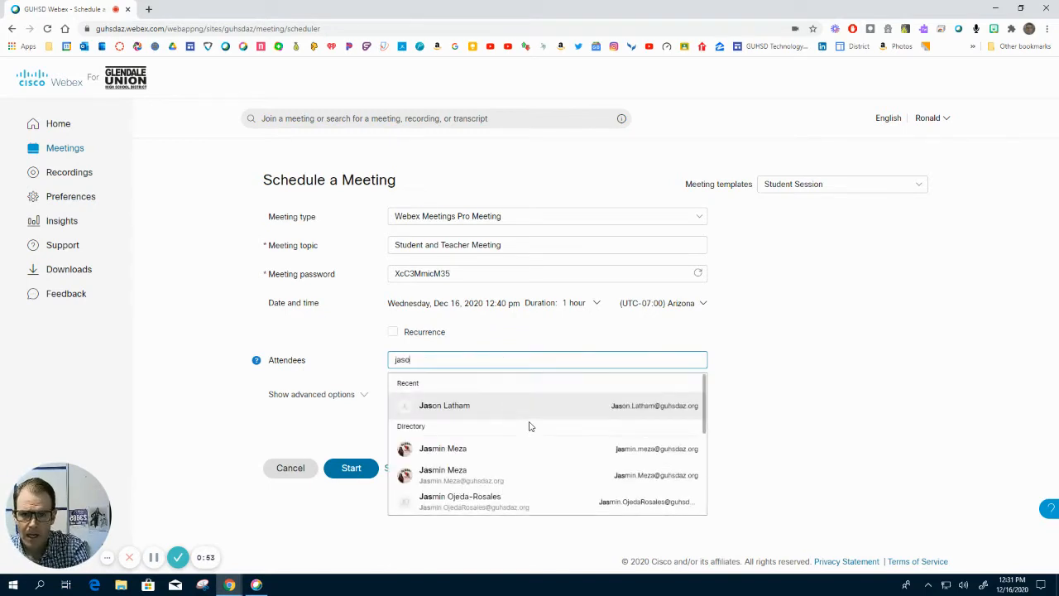
click(526, 409)
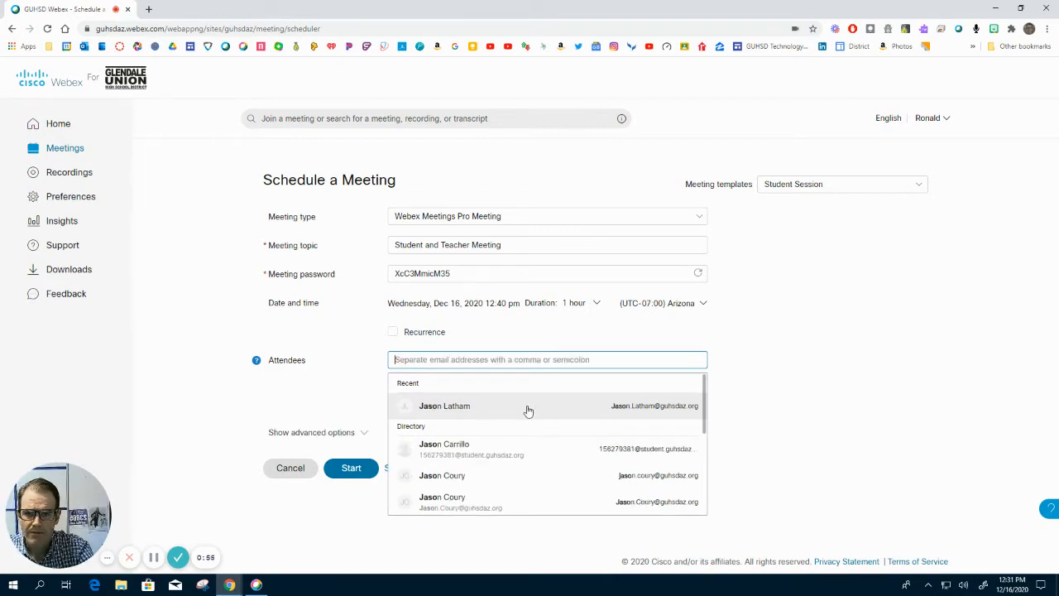
text(dawn)
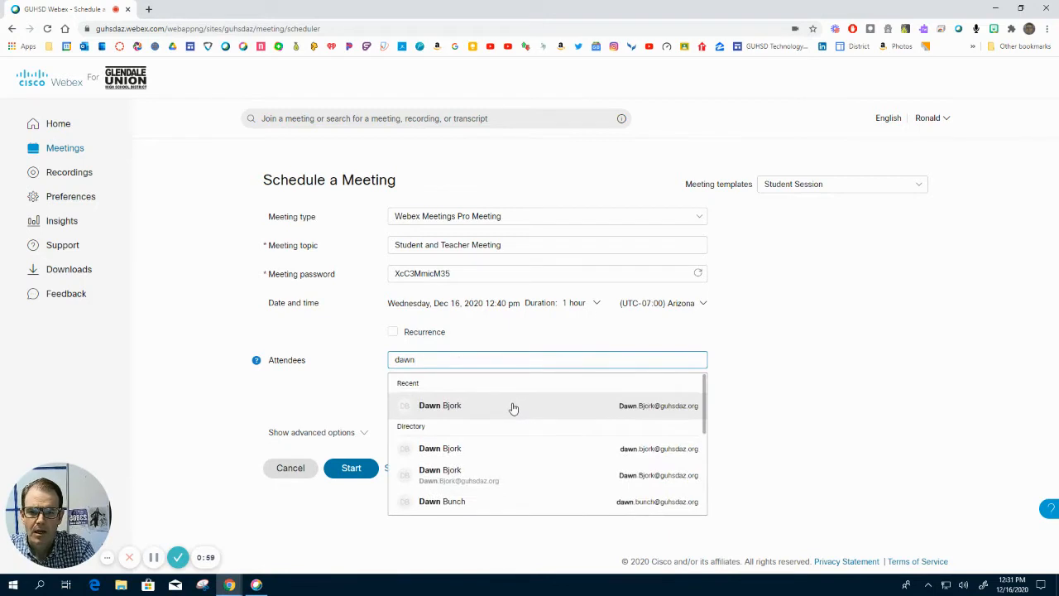
click(511, 406)
text(j)
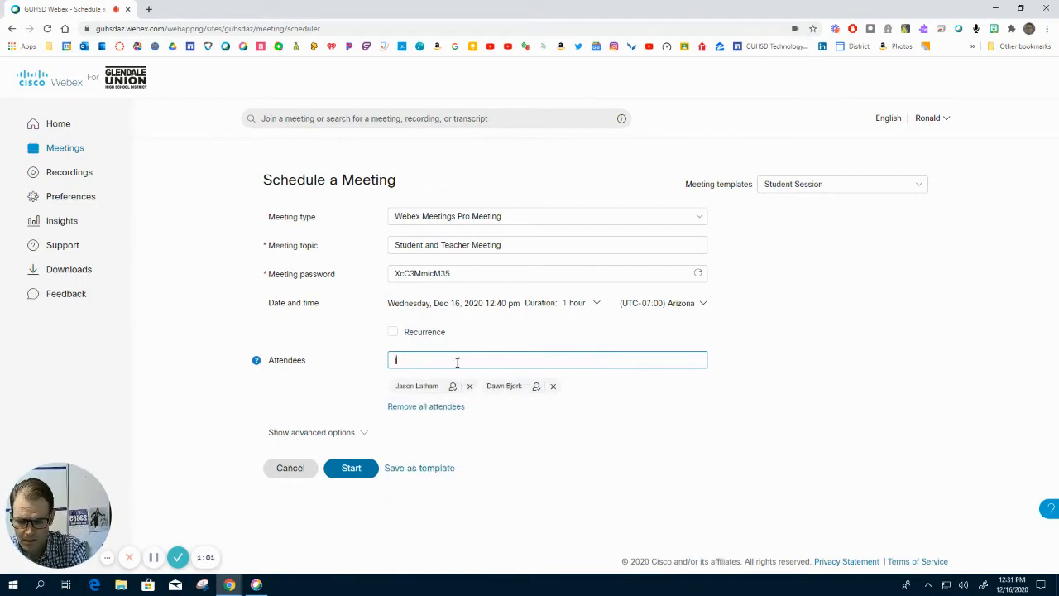
text(ohn)
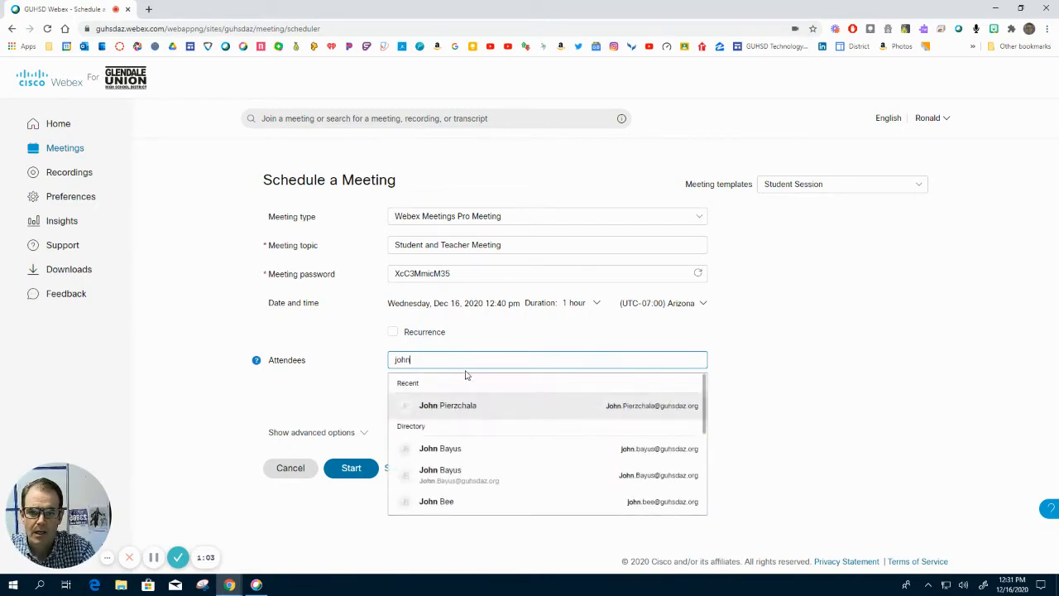
click(473, 405)
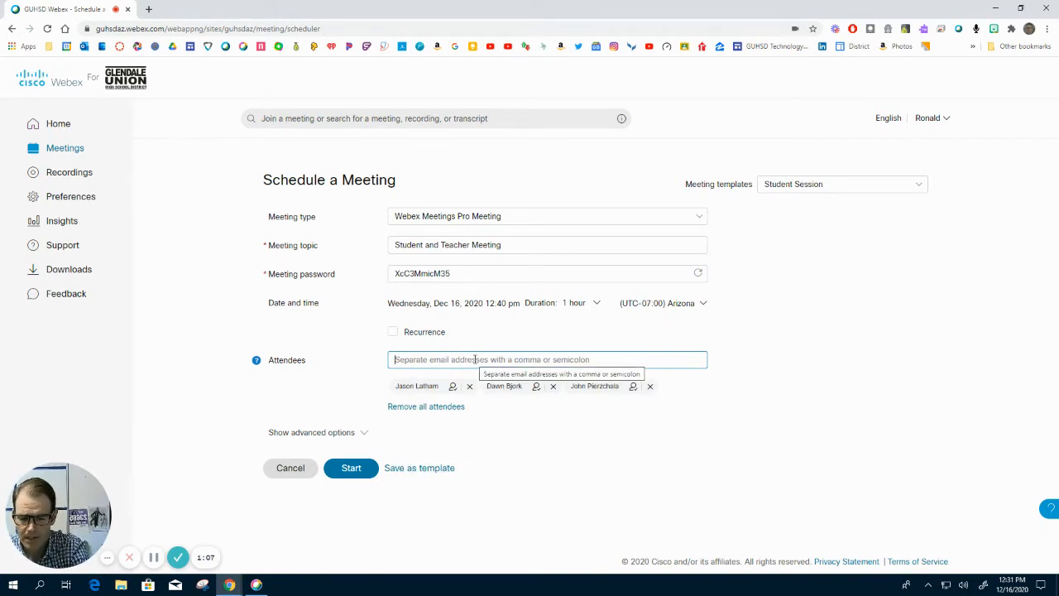
- Add three more staff members to the meeting's attendees from the directory suggestions
text(layn)
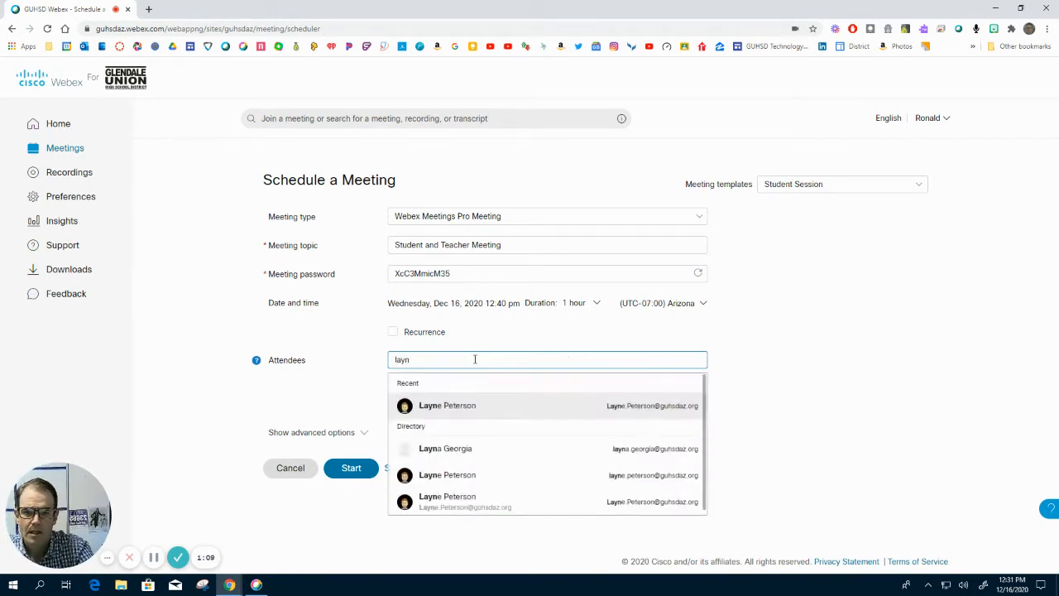
click(473, 406)
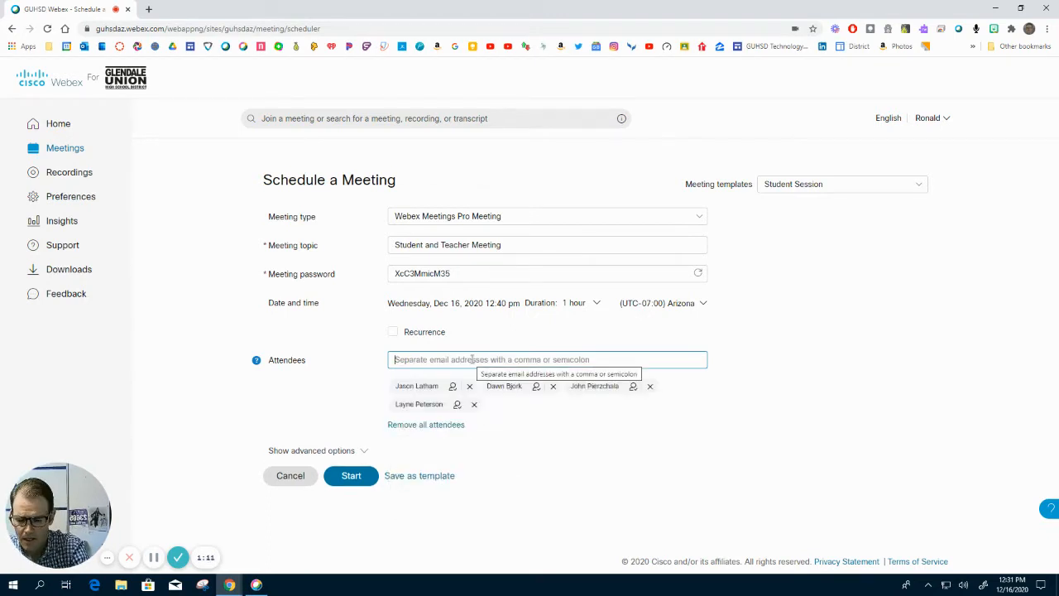
text(patr)
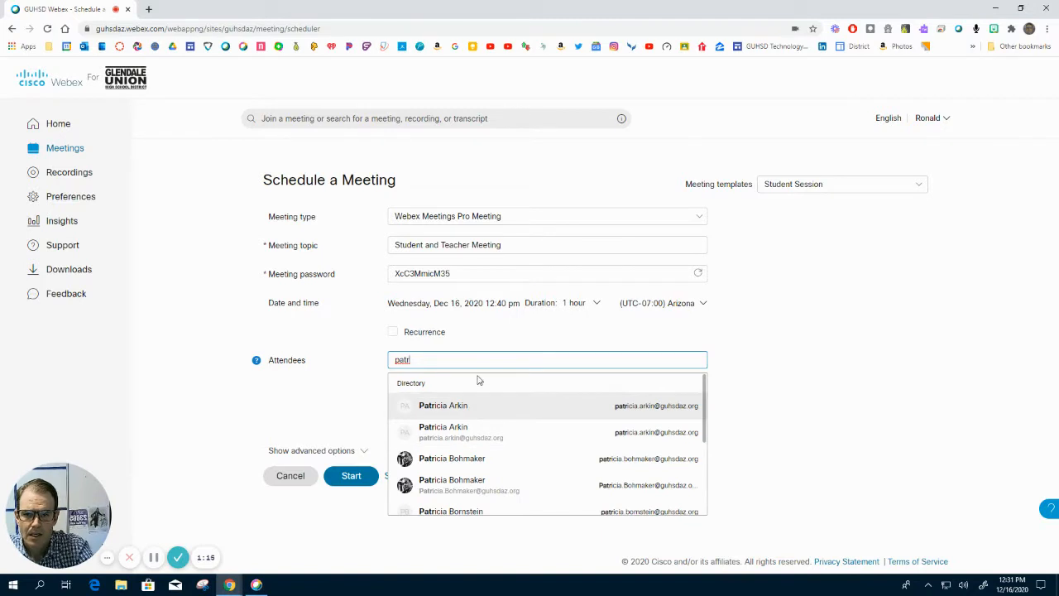
text(ick)
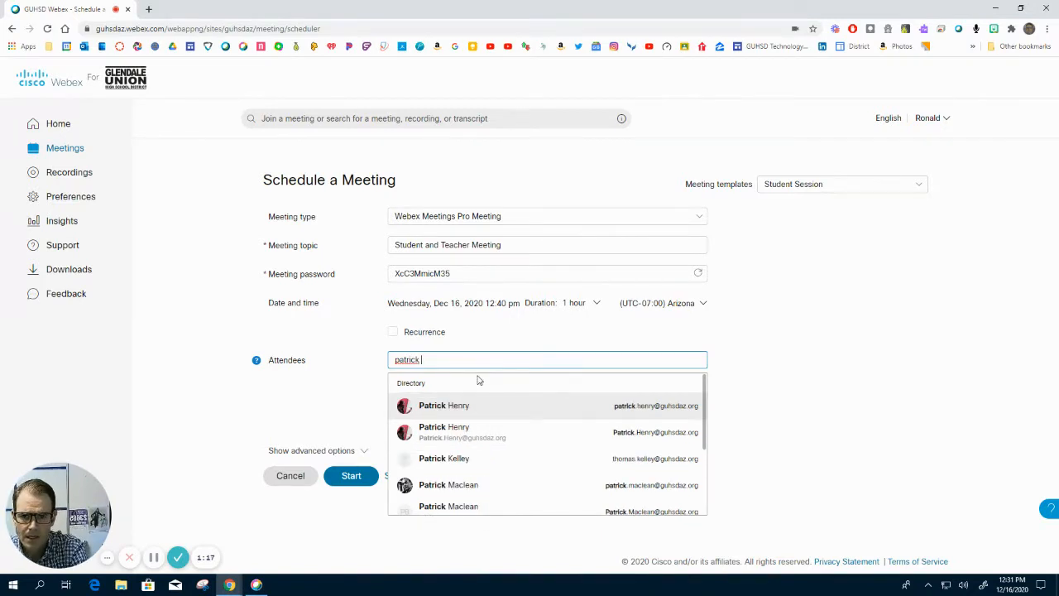
click(456, 428)
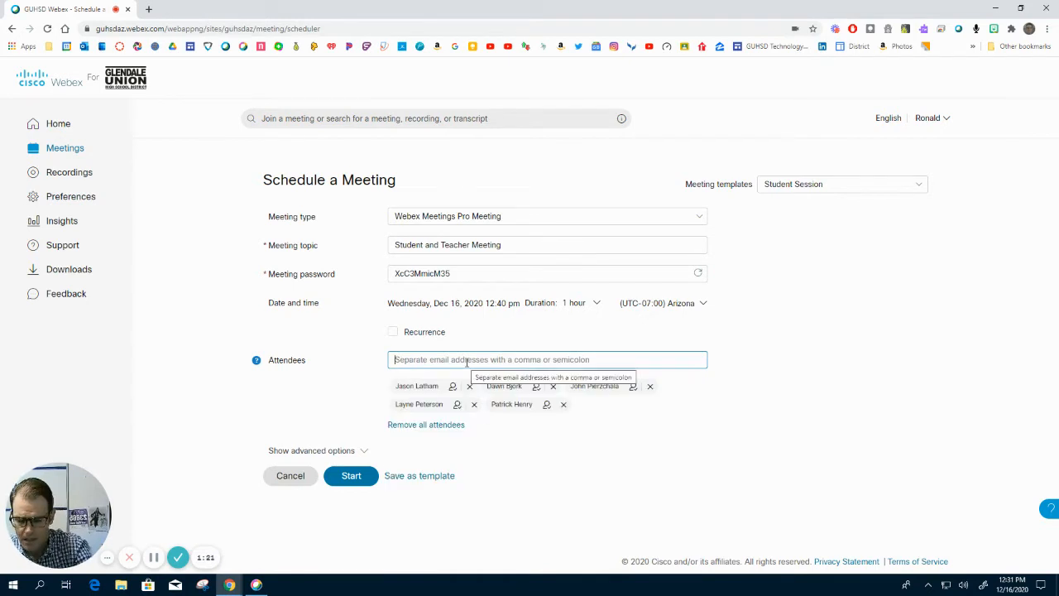
text(angela)
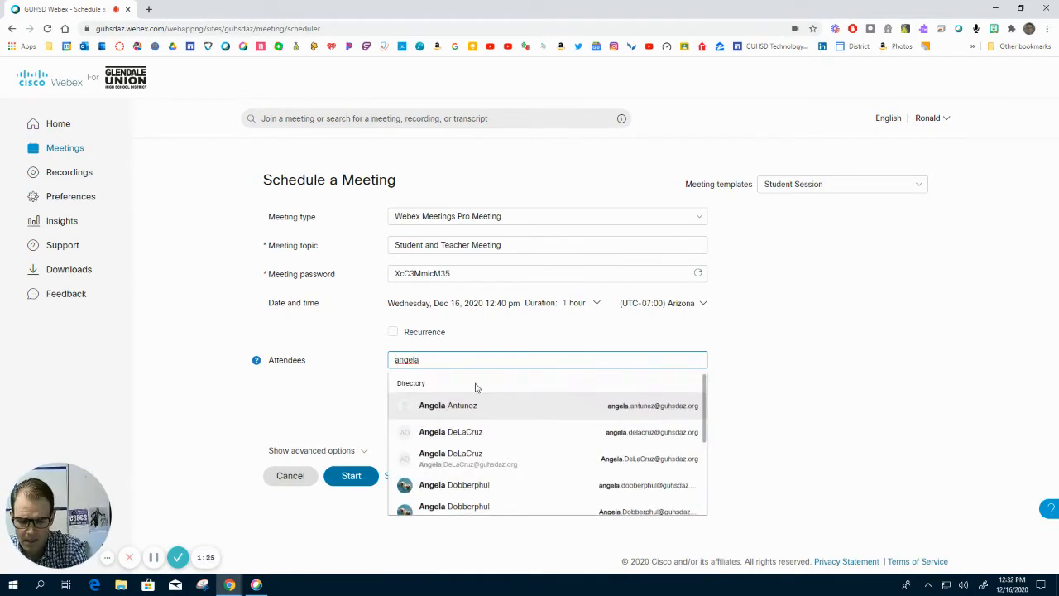
text(.pu)
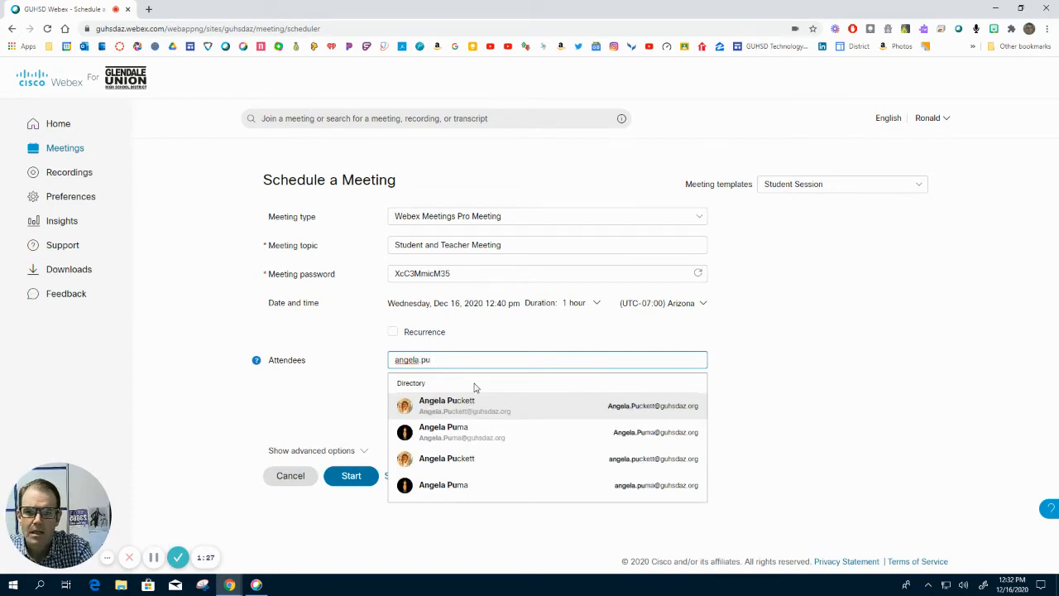
click(447, 432)
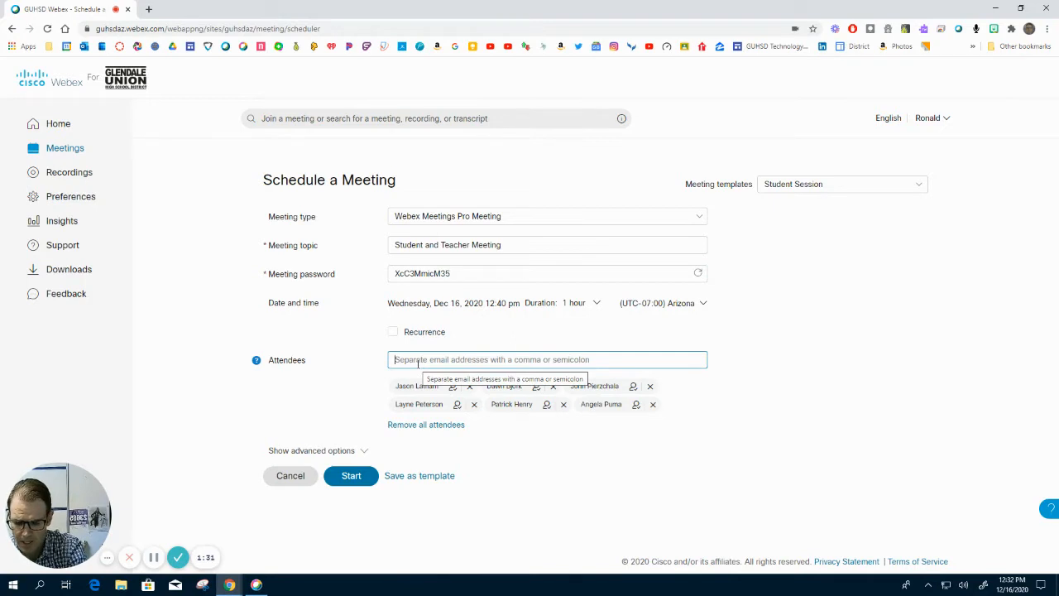
- Add the last two attendees from the directory, then review the attendee list and its invitation limit
text(carly)
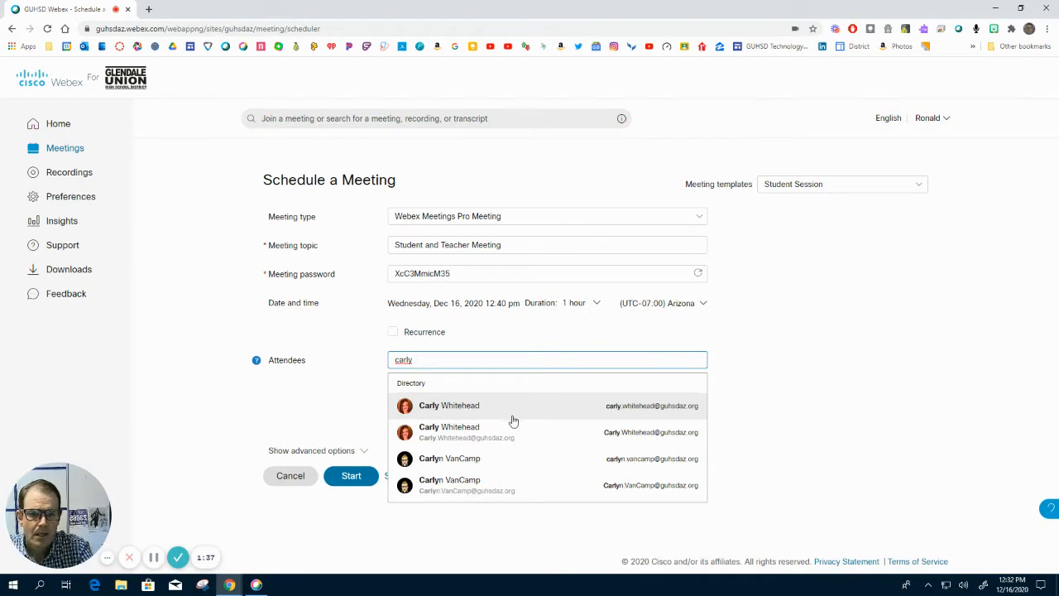
click(460, 437)
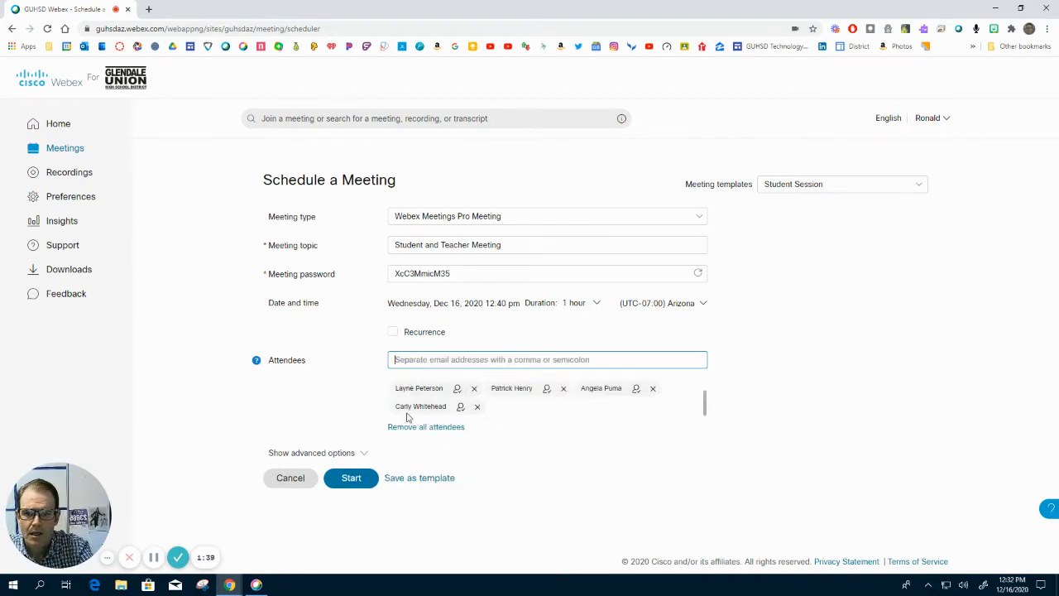
text(nad)
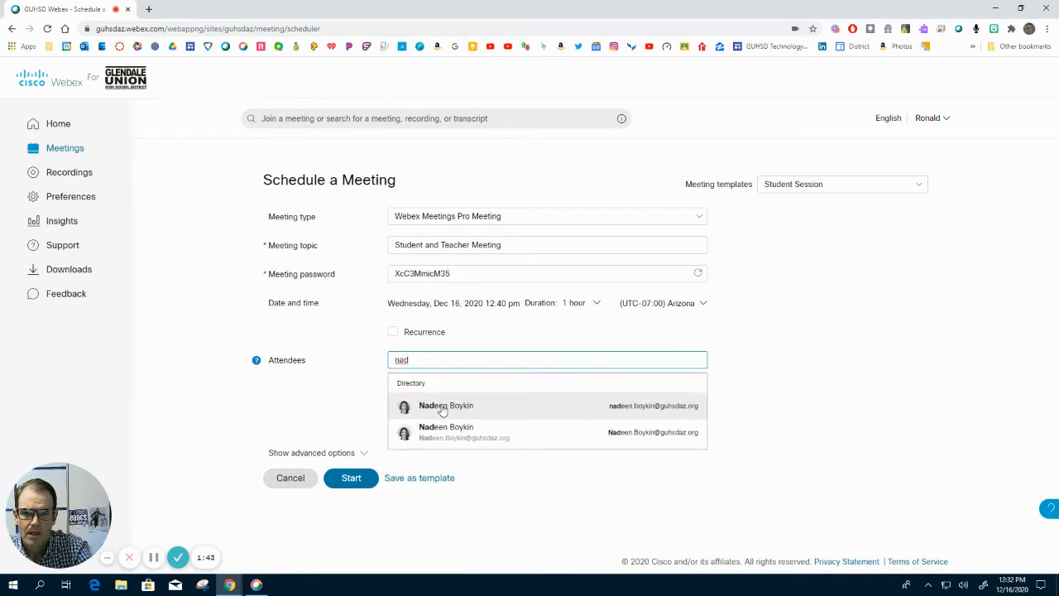
click(447, 435)
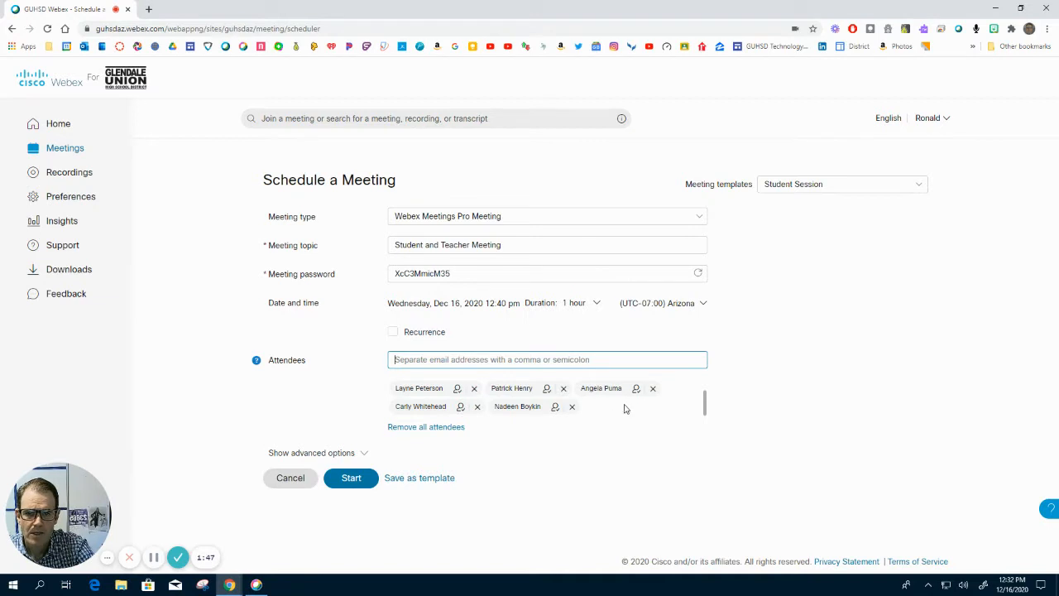
scroll(686, 405, up, 1)
scroll(686, 405, down, 1)
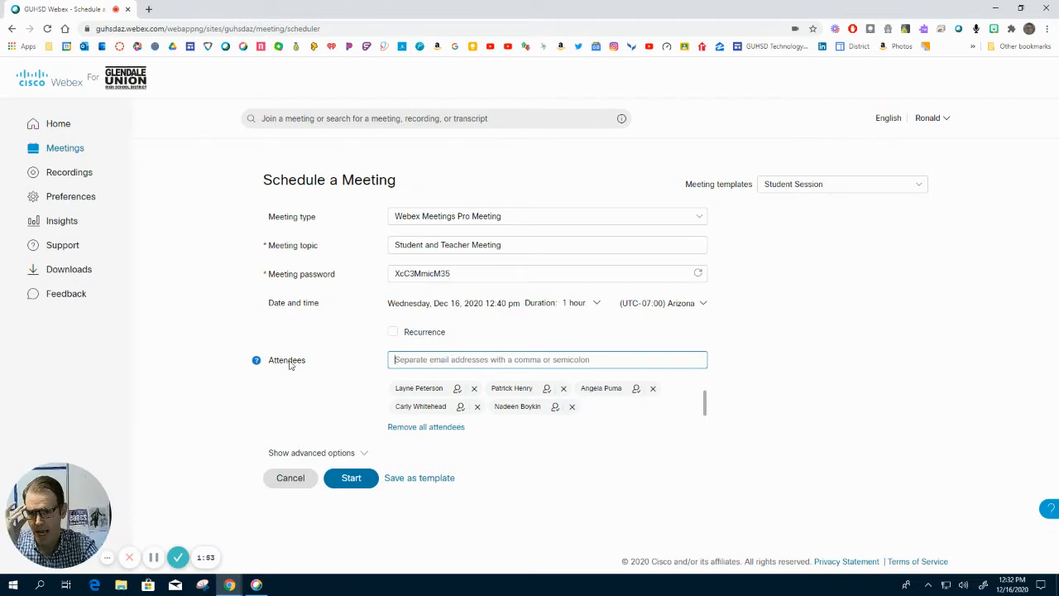
mouse_move(259, 364)
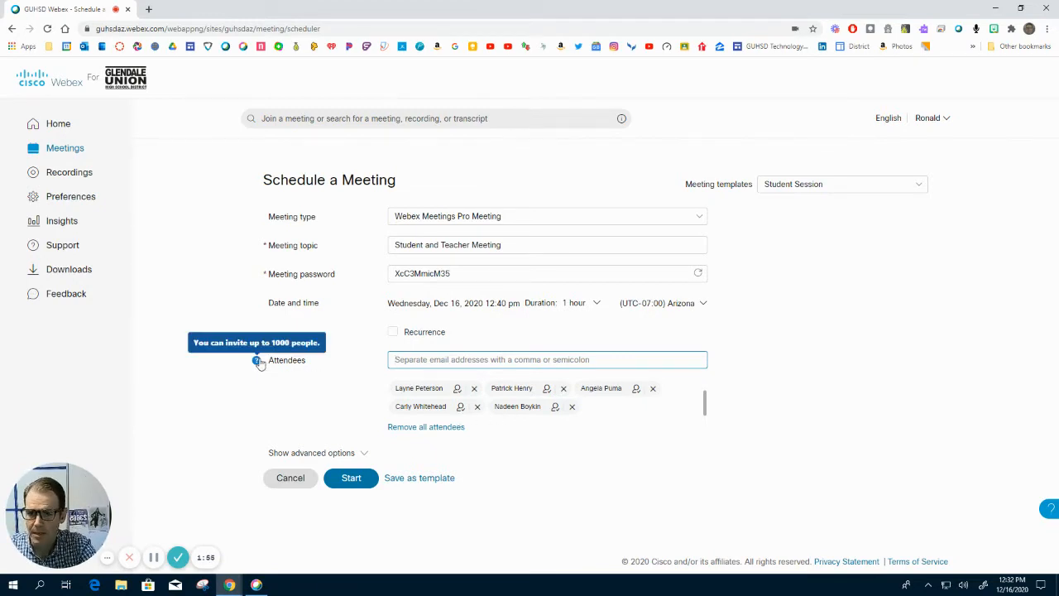
- Enable breakout sessions in the meeting's advanced scheduling options
click(364, 455)
scroll(381, 451, down, 1)
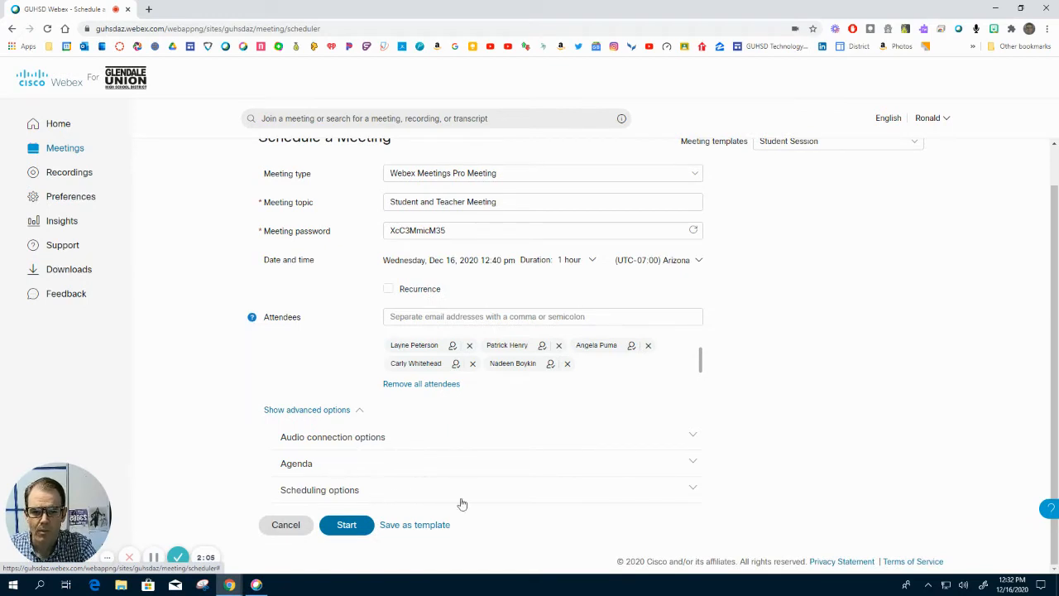
click(693, 489)
scroll(662, 491, down, 2)
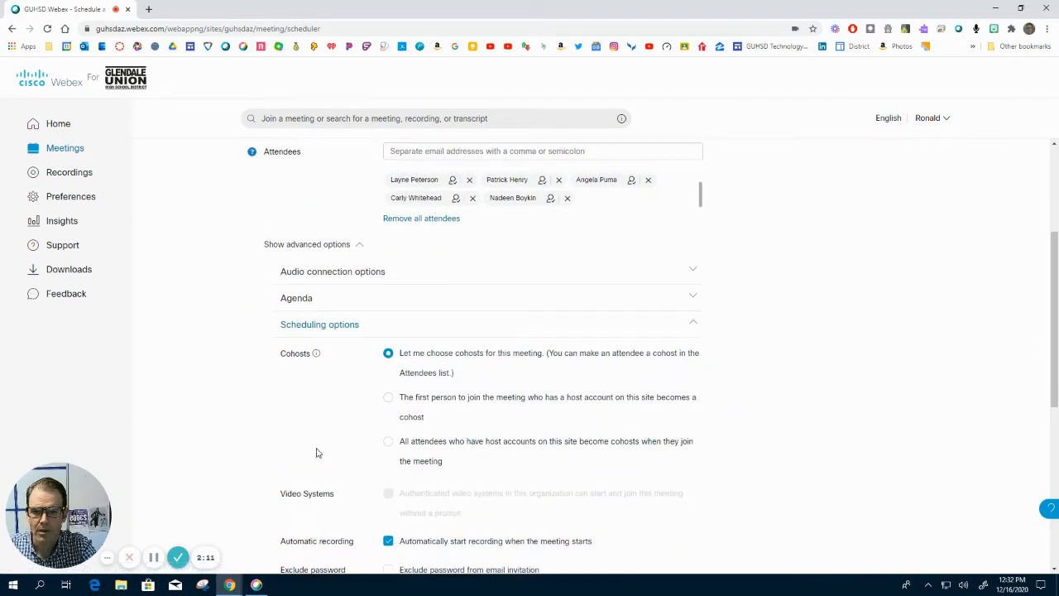
scroll(319, 448, down, 1)
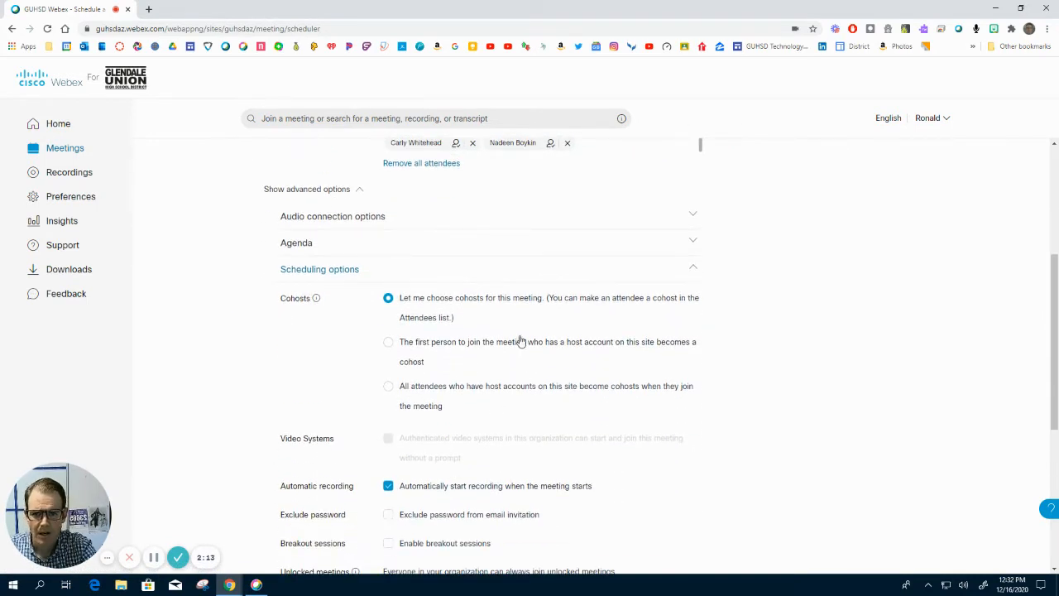
scroll(298, 392, down, 1)
scroll(298, 392, down, 3)
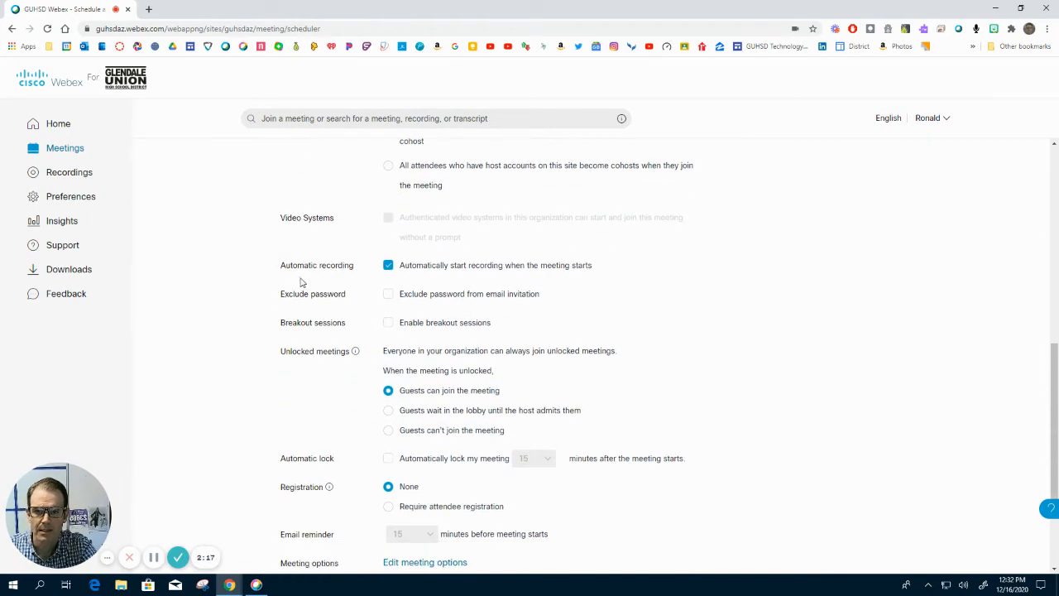
click(388, 324)
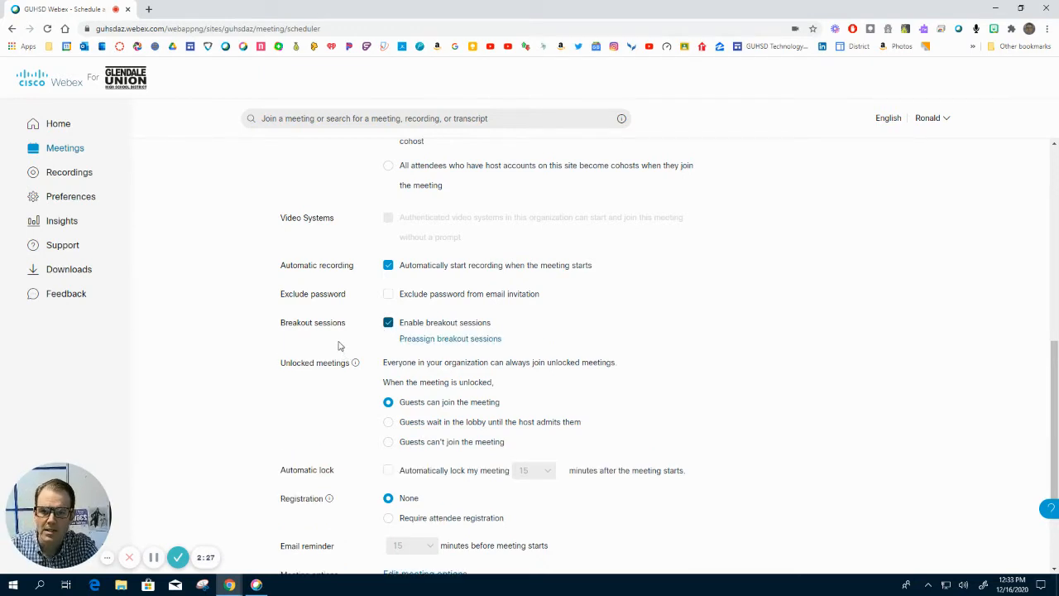
- Preassign breakout sessions by creating 4 sessions with manual participant assignment
click(457, 340)
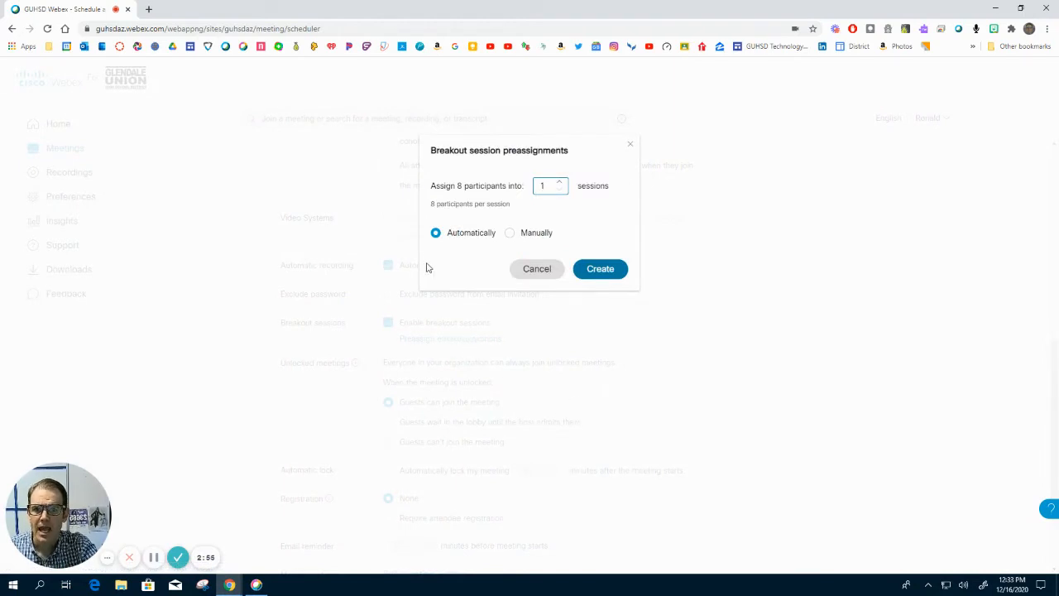
click(561, 183)
click(561, 183)
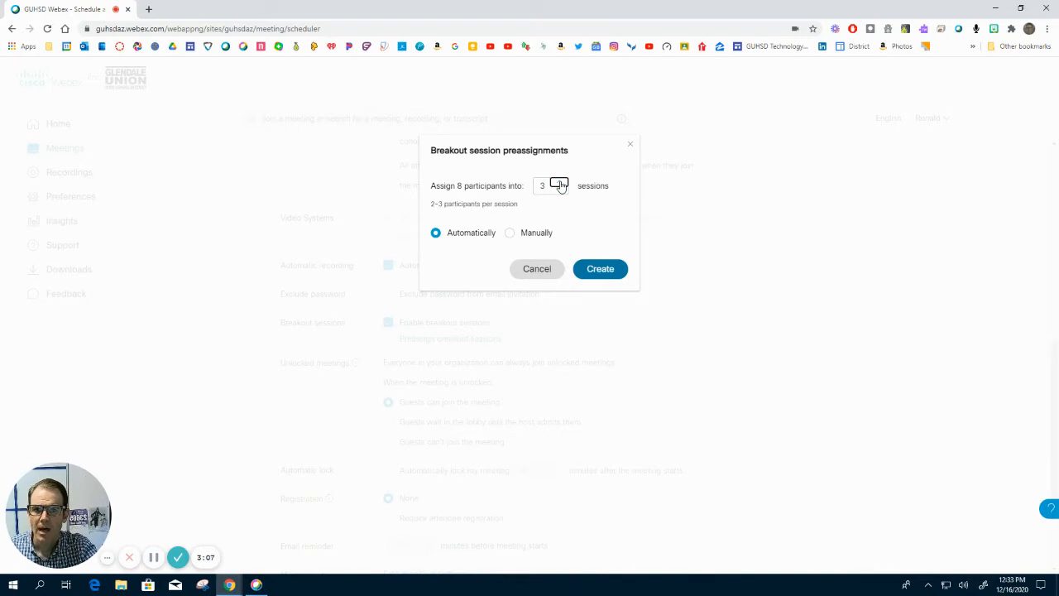
click(561, 183)
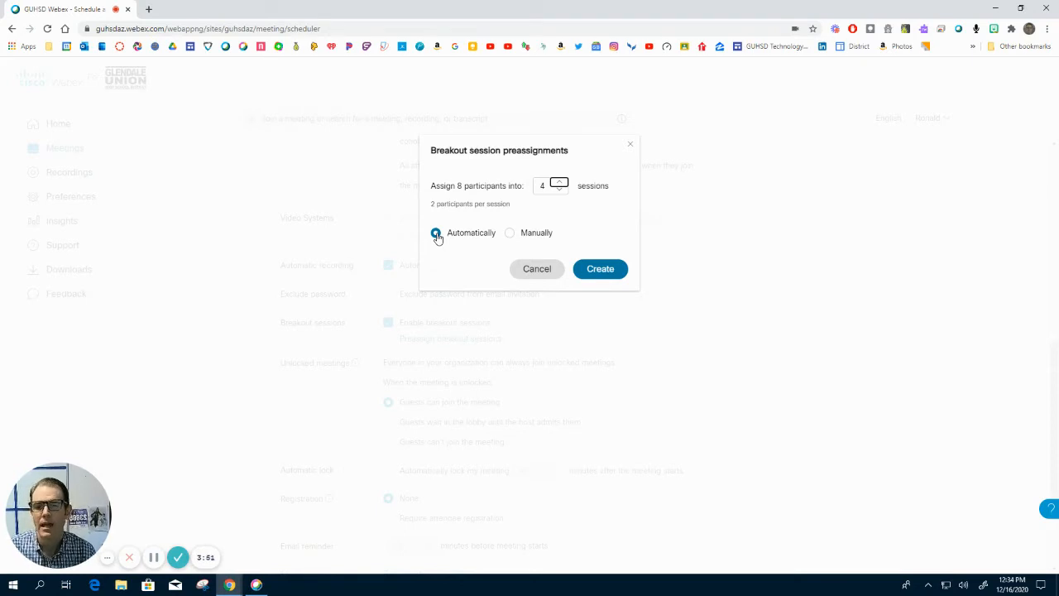
click(510, 233)
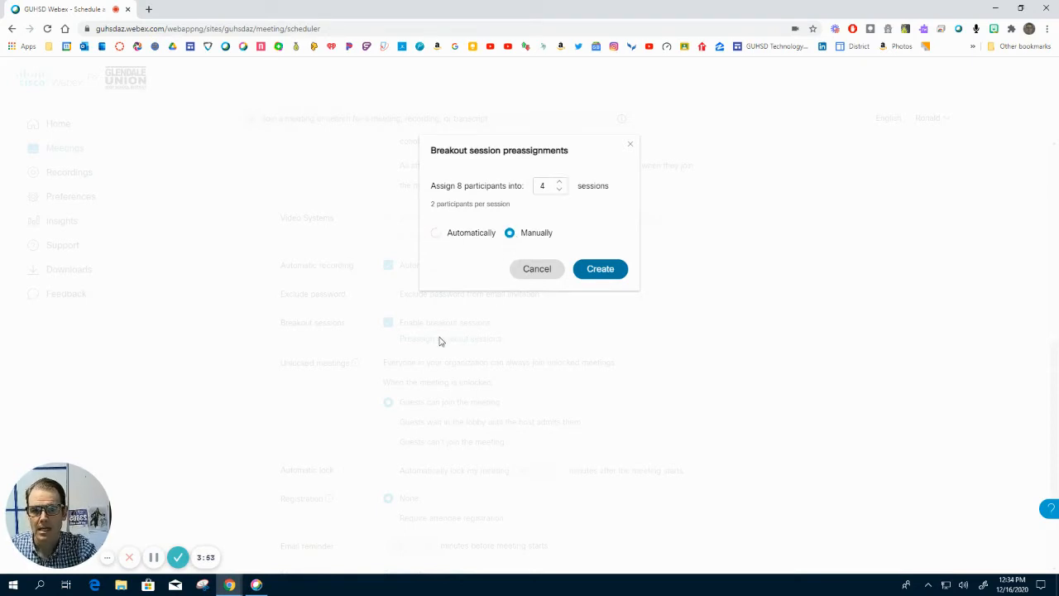
click(621, 273)
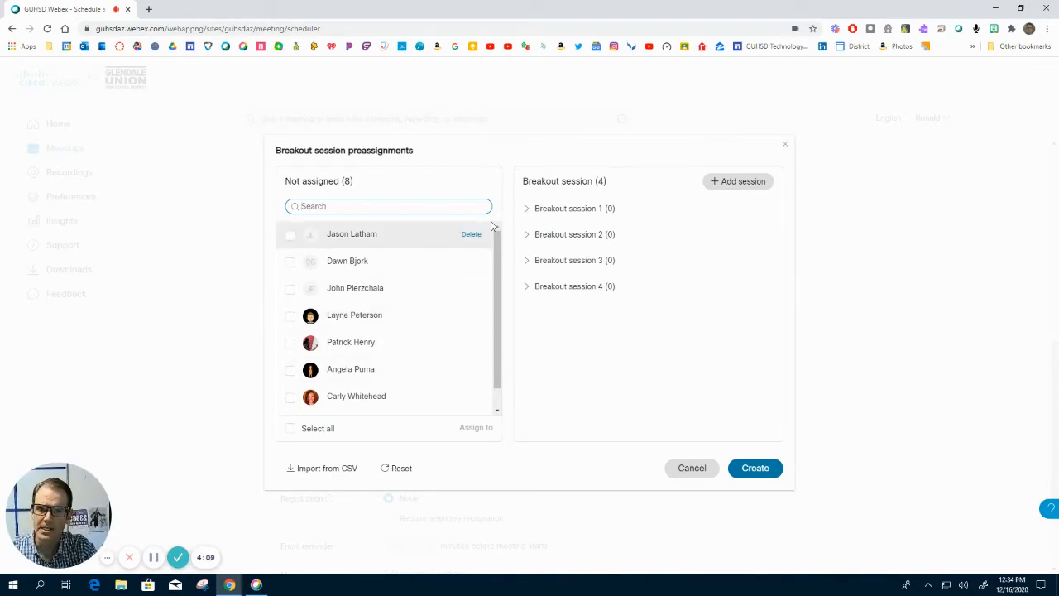
- Expand Breakout sessions 1 through 4 in the preassignment list
click(523, 209)
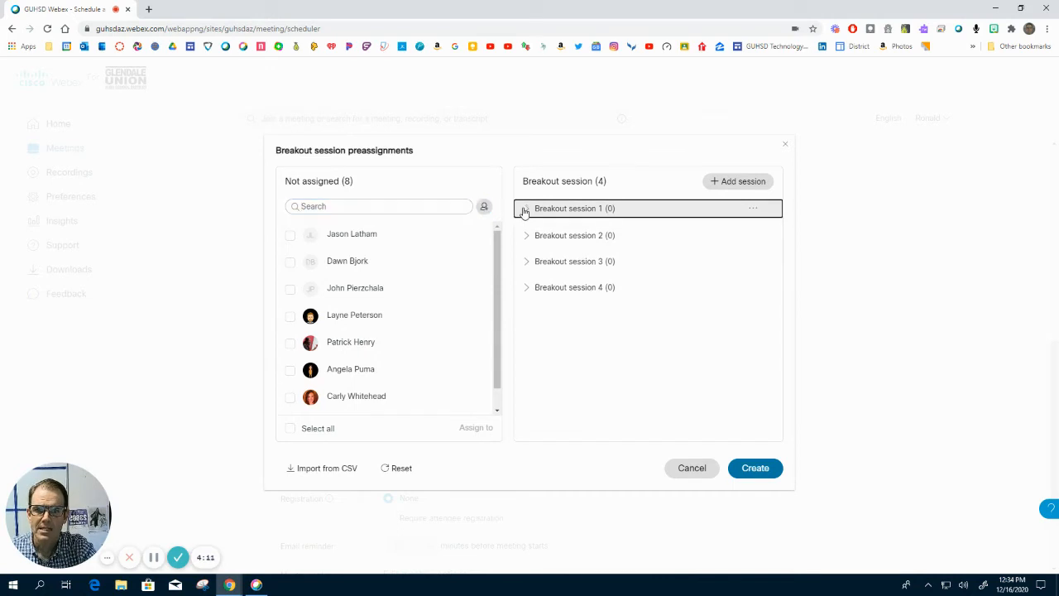
click(525, 246)
click(528, 284)
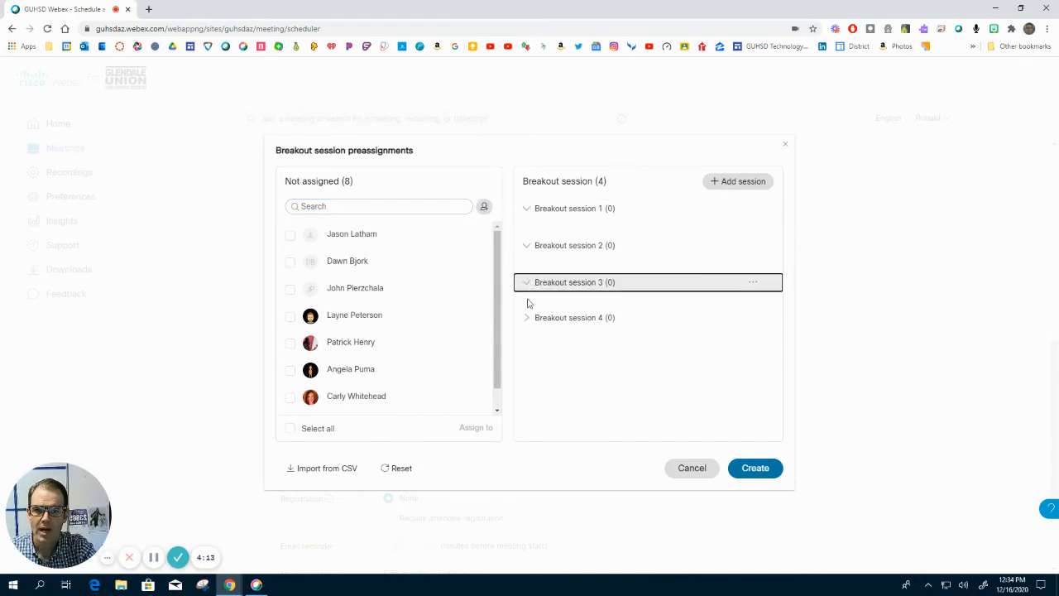
click(526, 321)
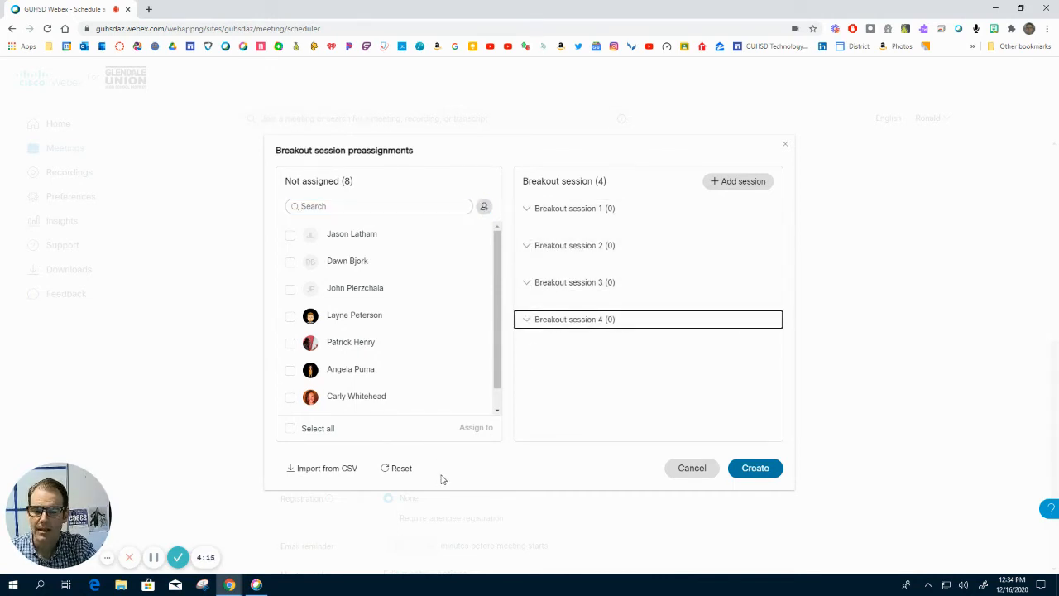
- Assign the first and sixth participants in the unassigned list to Breakout session 1
click(290, 236)
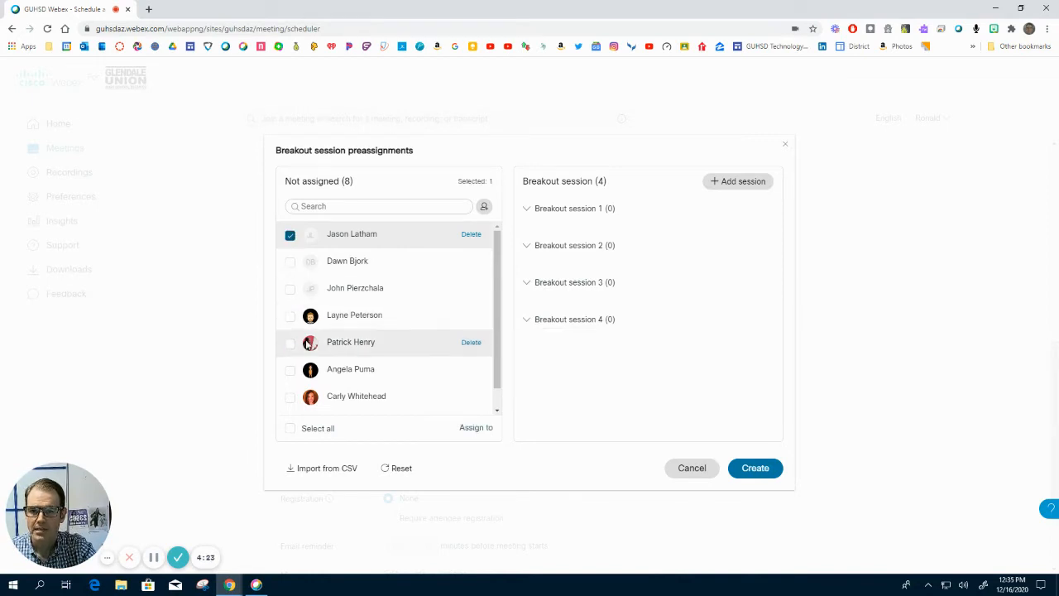
click(289, 370)
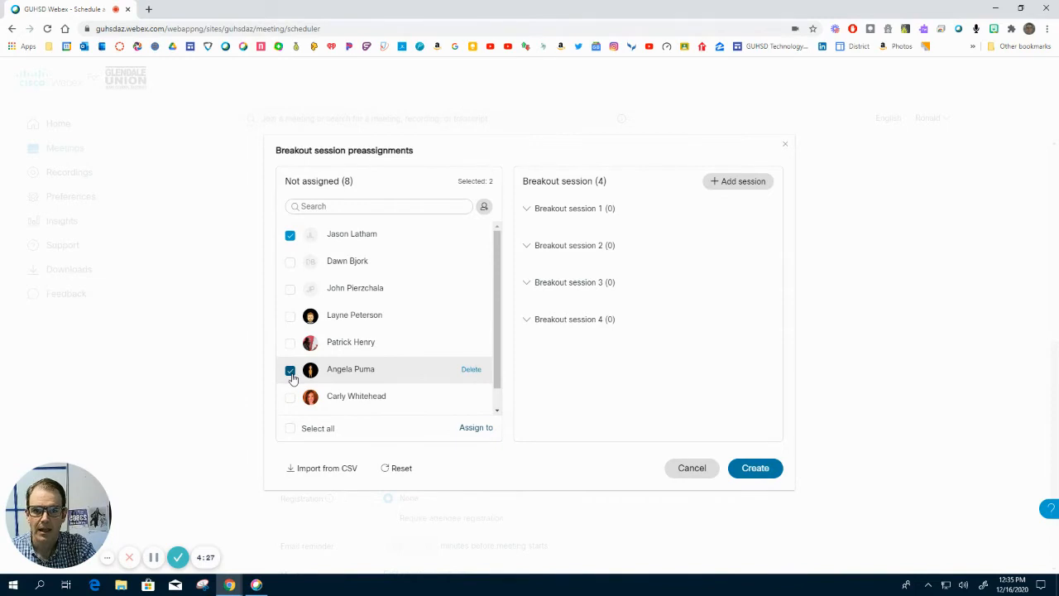
click(471, 428)
click(419, 446)
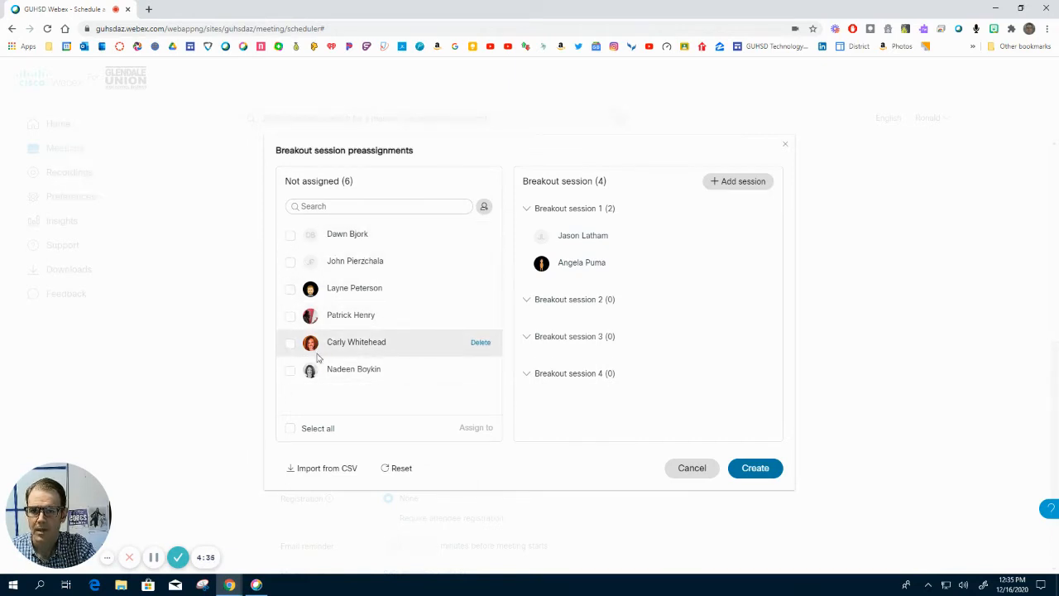
- Assign the first two remaining unassigned participants to Breakout session 2
click(290, 236)
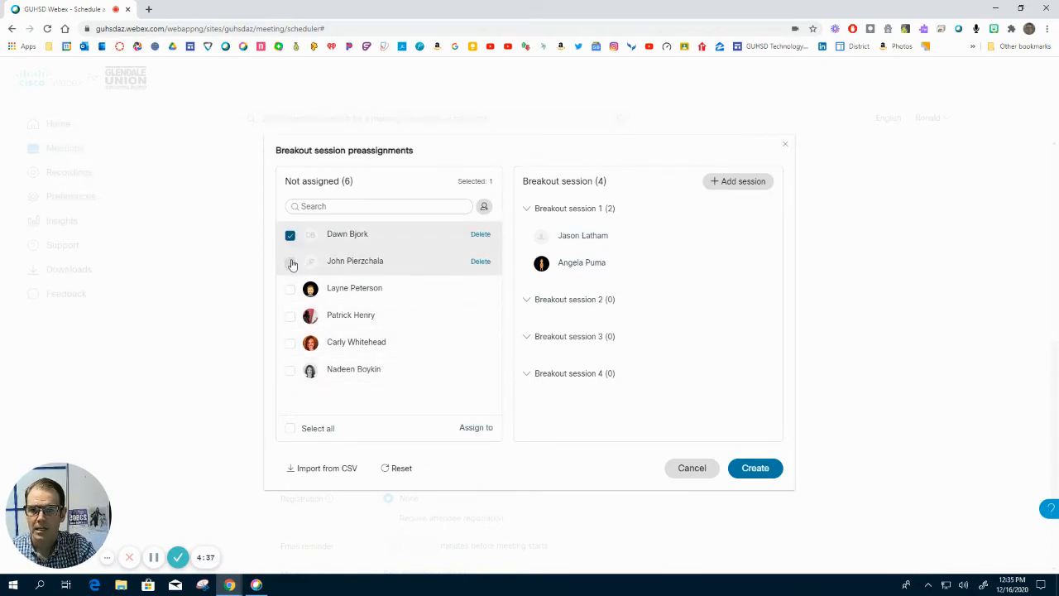
click(291, 262)
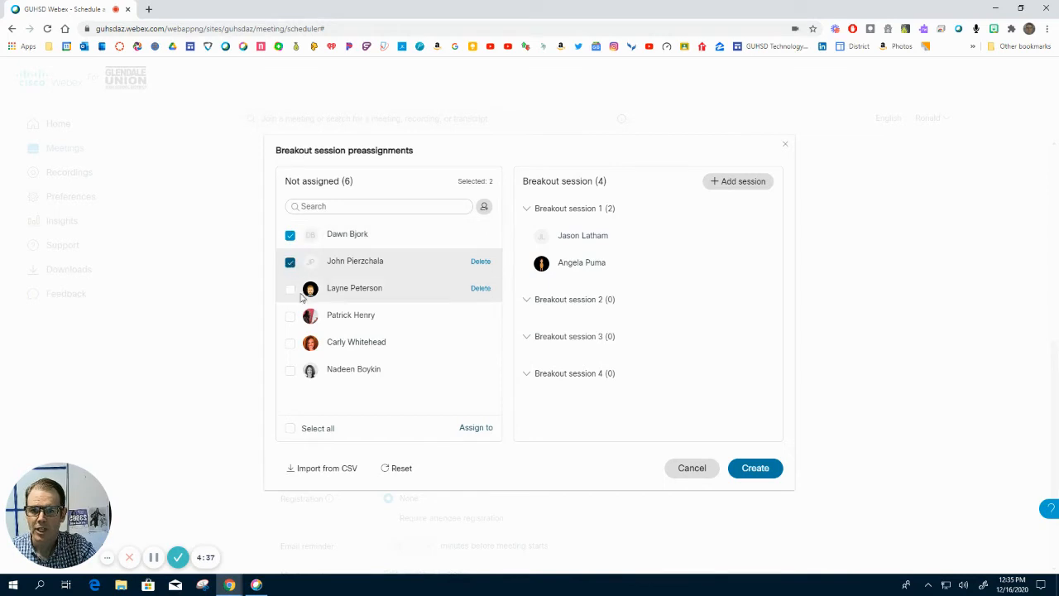
click(487, 429)
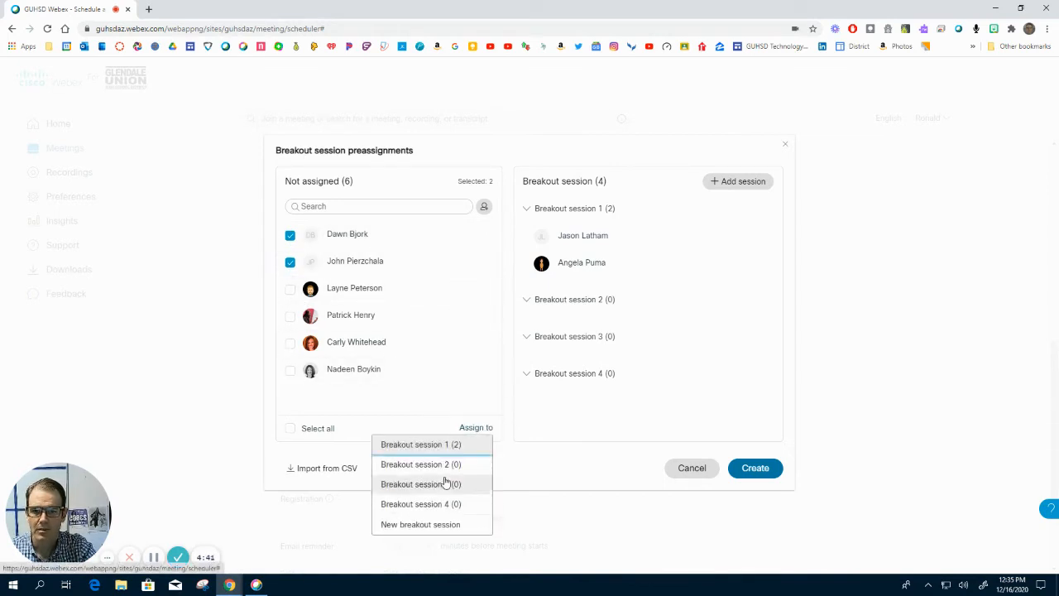
click(440, 466)
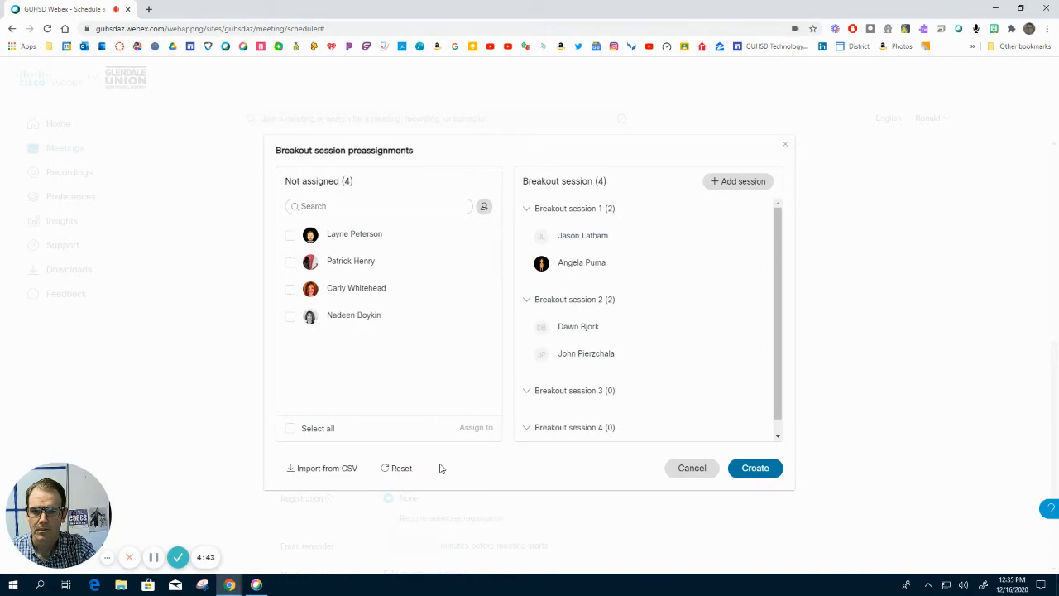
- Assign the first two of the four remaining unassigned participants to Breakout session 3
click(290, 236)
click(290, 262)
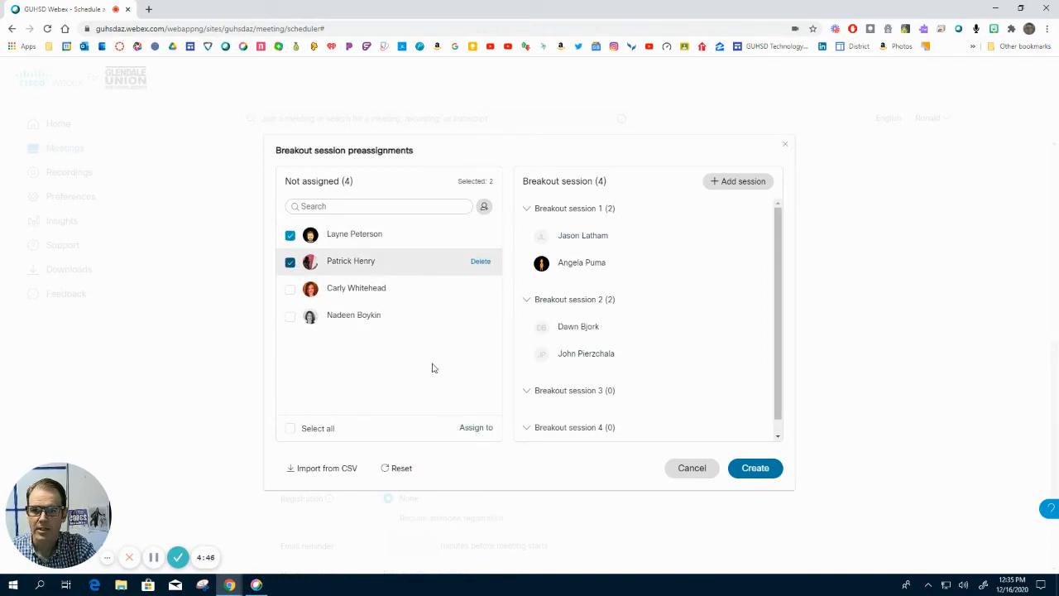
click(478, 429)
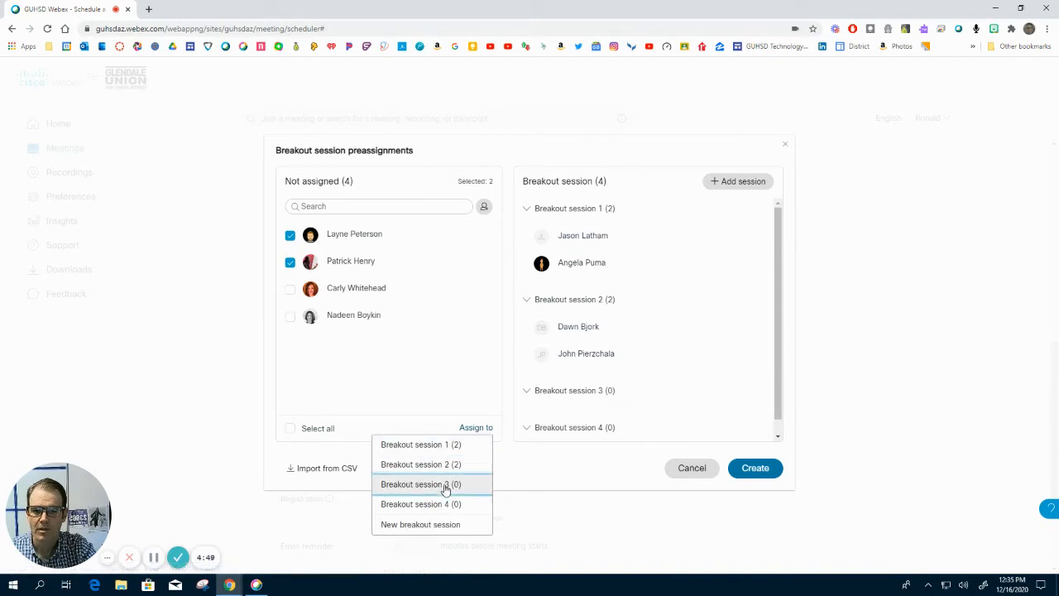
click(445, 486)
- Assign the last two unassigned participants to Breakout session 4 and check the full list of session assignments
click(290, 236)
click(292, 263)
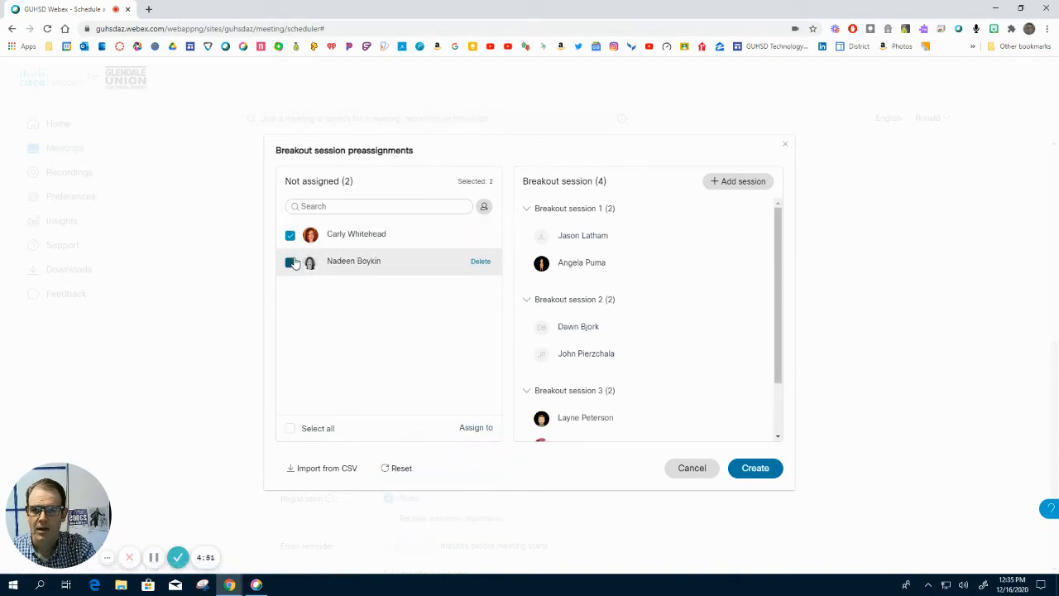
click(475, 428)
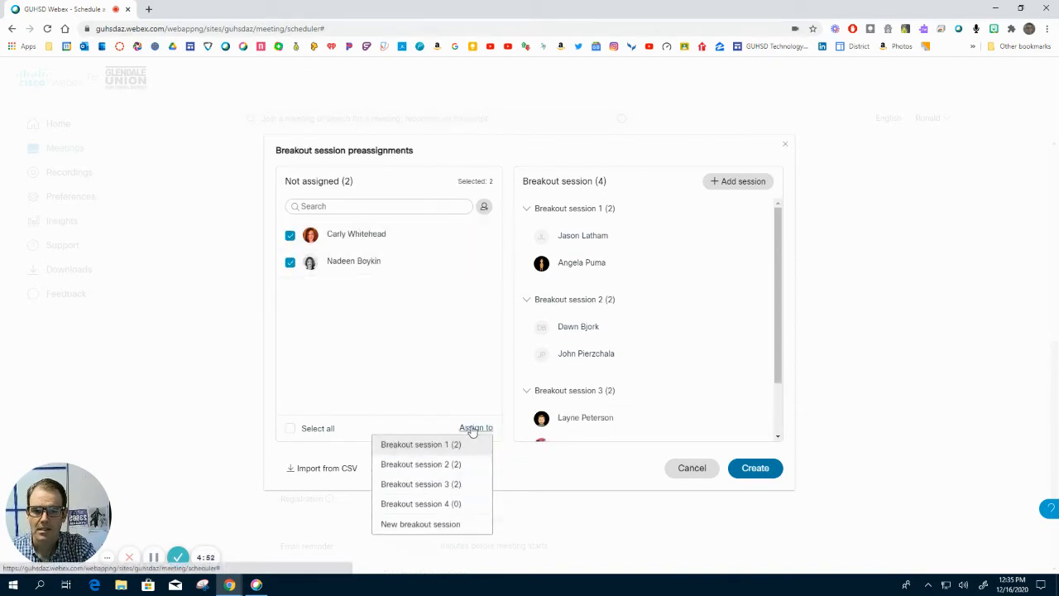
click(439, 505)
scroll(717, 356, down, 2)
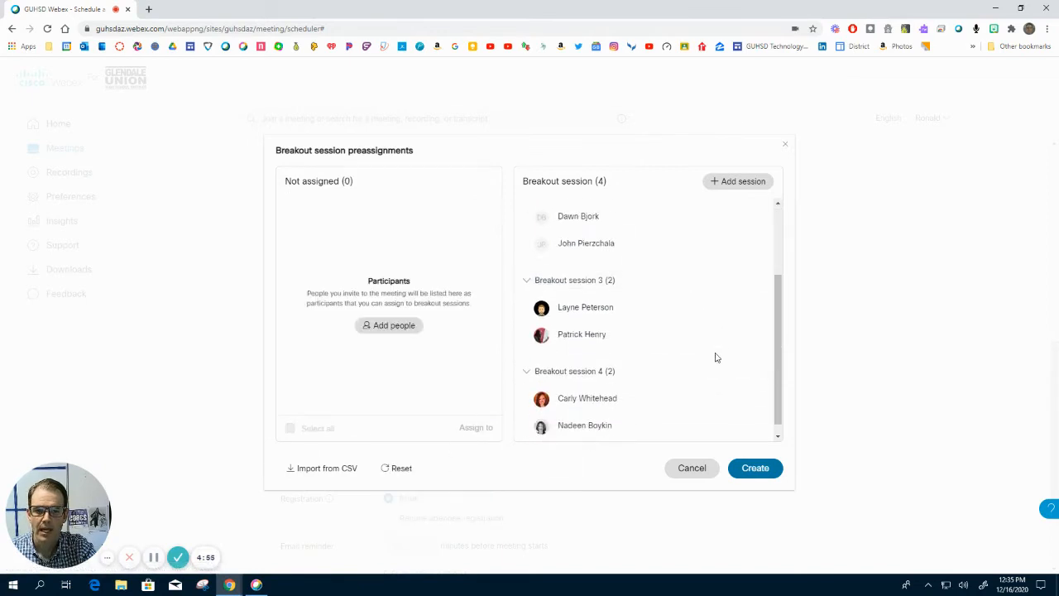
scroll(680, 346, up, 2)
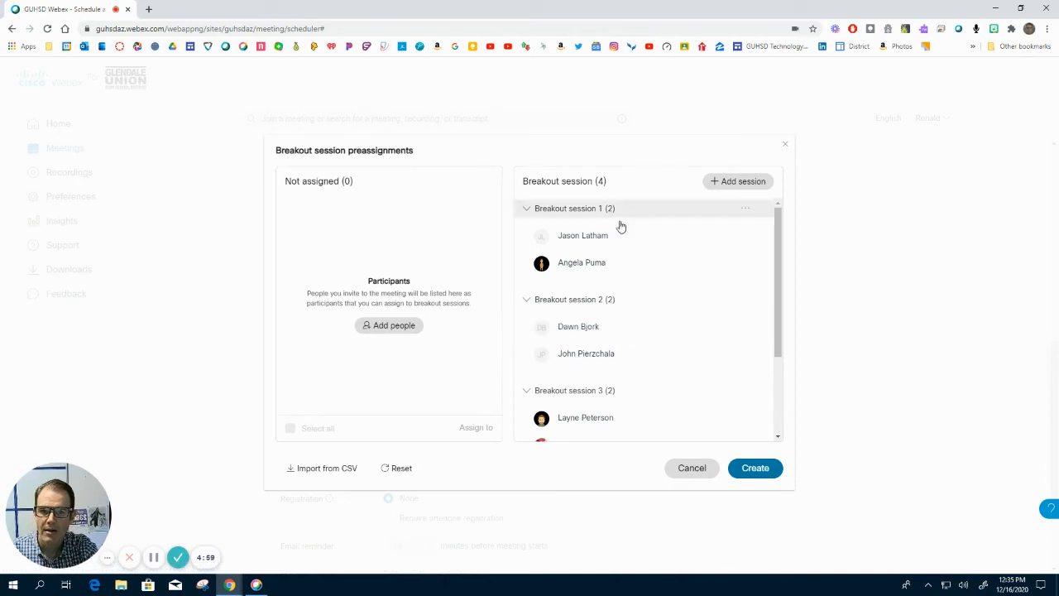
- Open the option for adding people and inspect the participants of Breakout sessions 1 through 4, then return to the preassignments
click(379, 327)
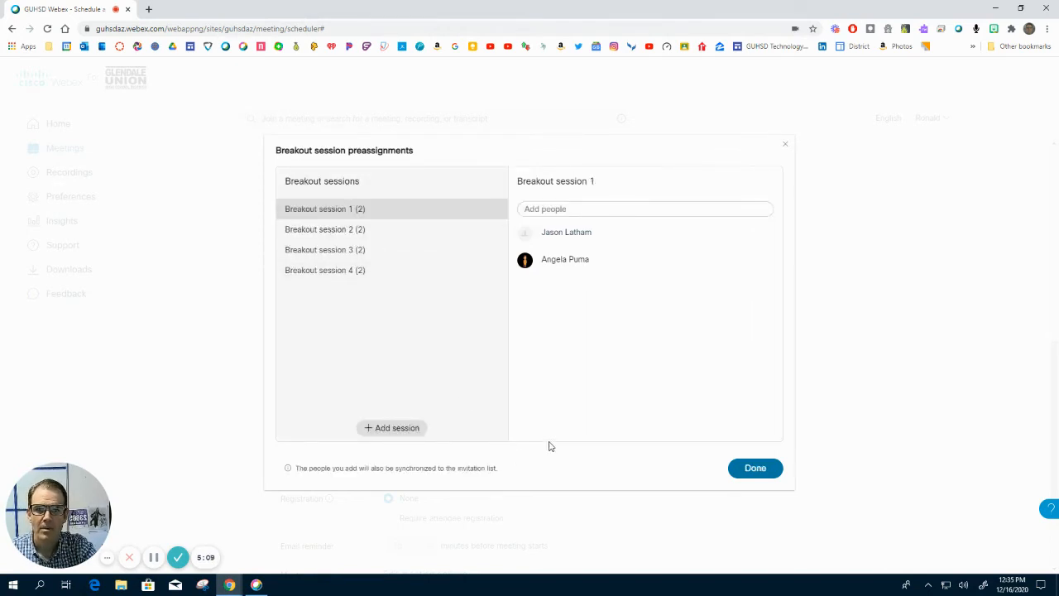
click(309, 208)
click(312, 230)
click(316, 249)
click(307, 270)
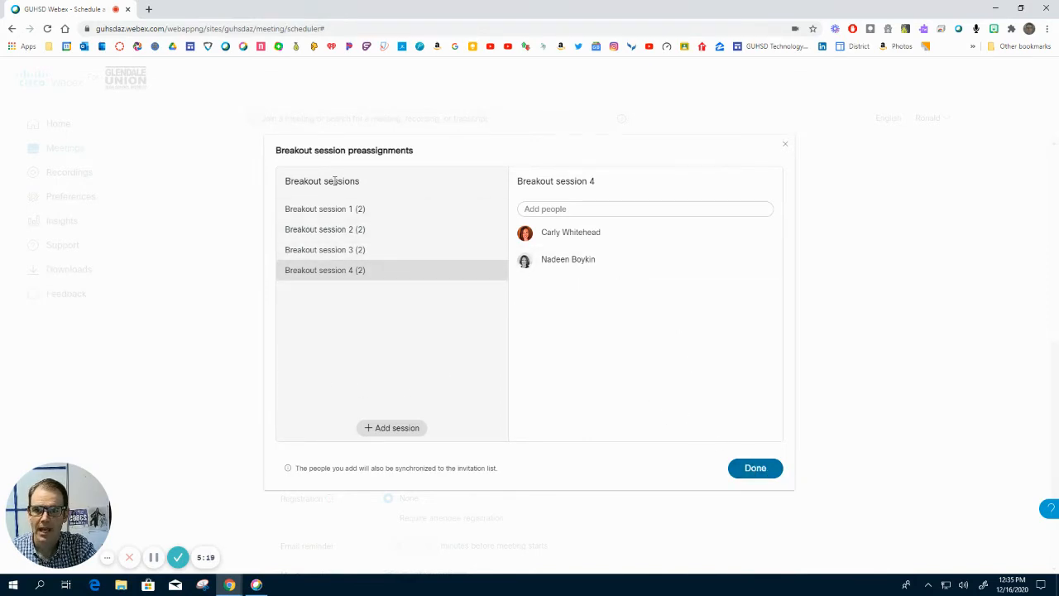
click(754, 471)
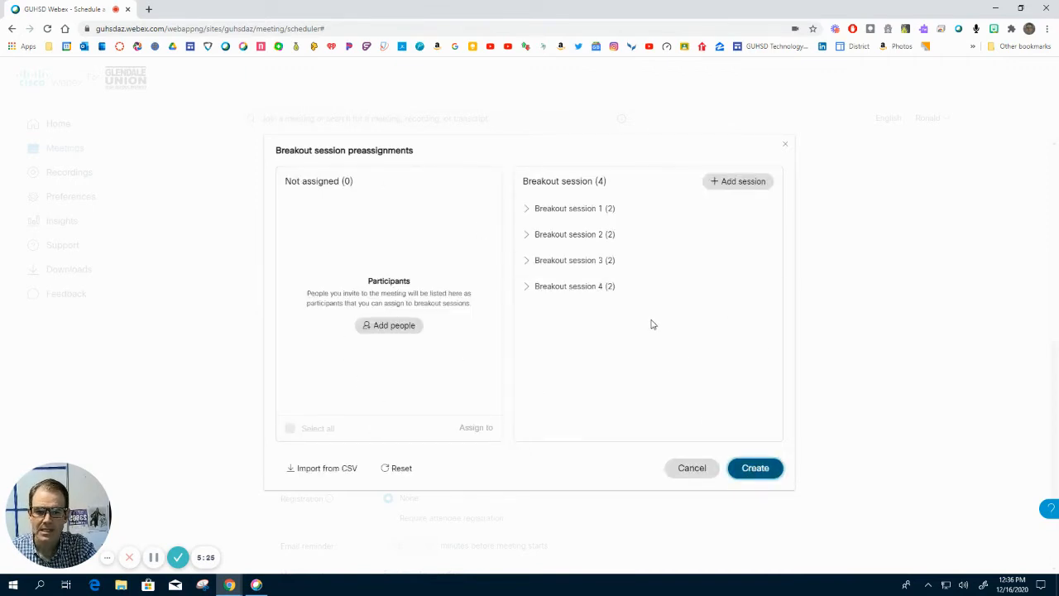
- Create the breakout session preassignments, then reopen them for a check and close them without changes
click(756, 468)
scroll(521, 302, up, 5)
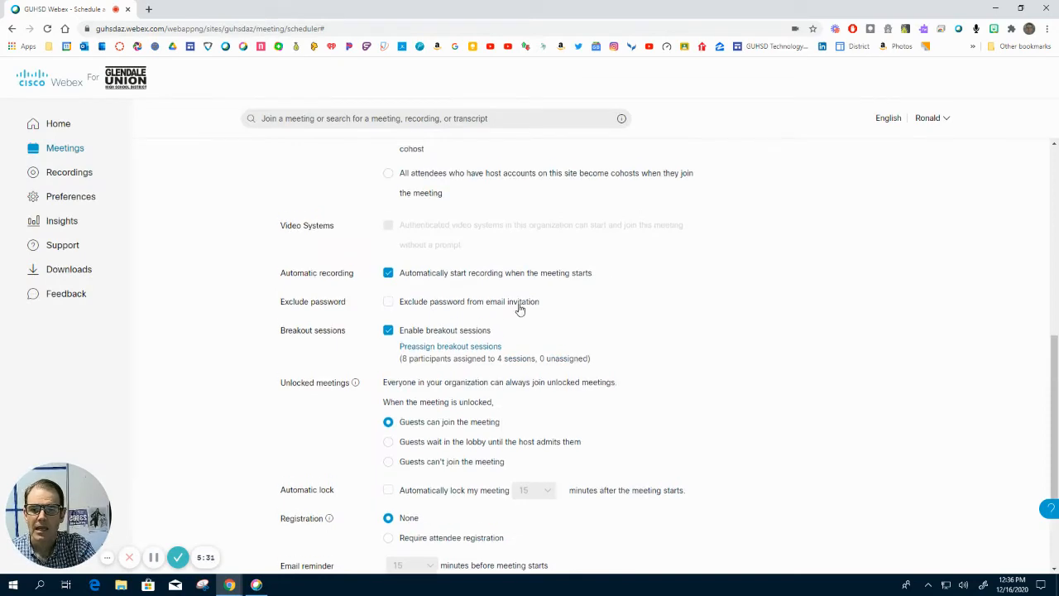
scroll(521, 310, up, 2)
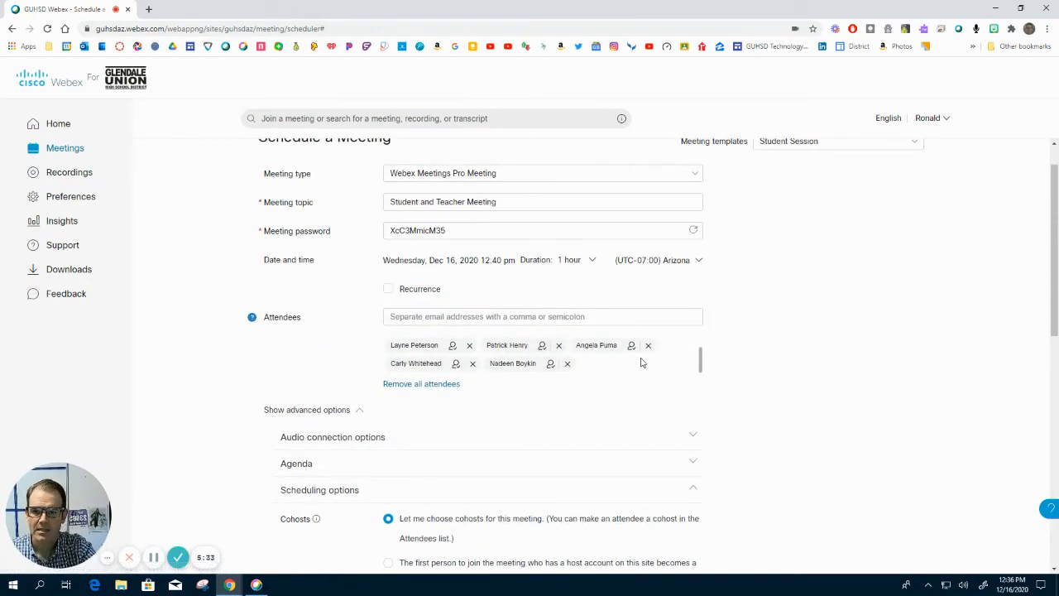
scroll(642, 362, down, 10)
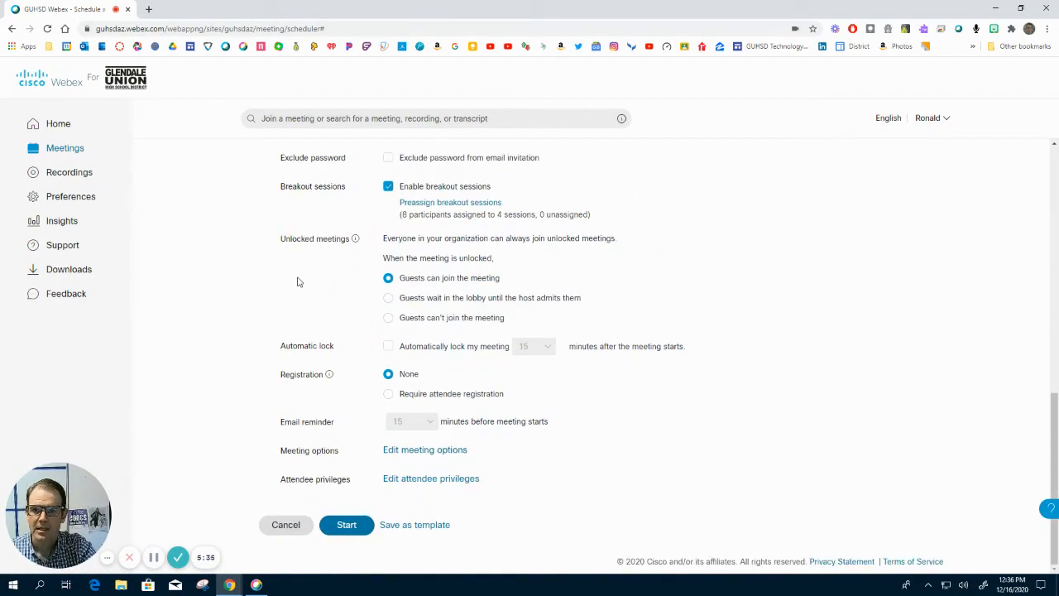
scroll(464, 323, up, 2)
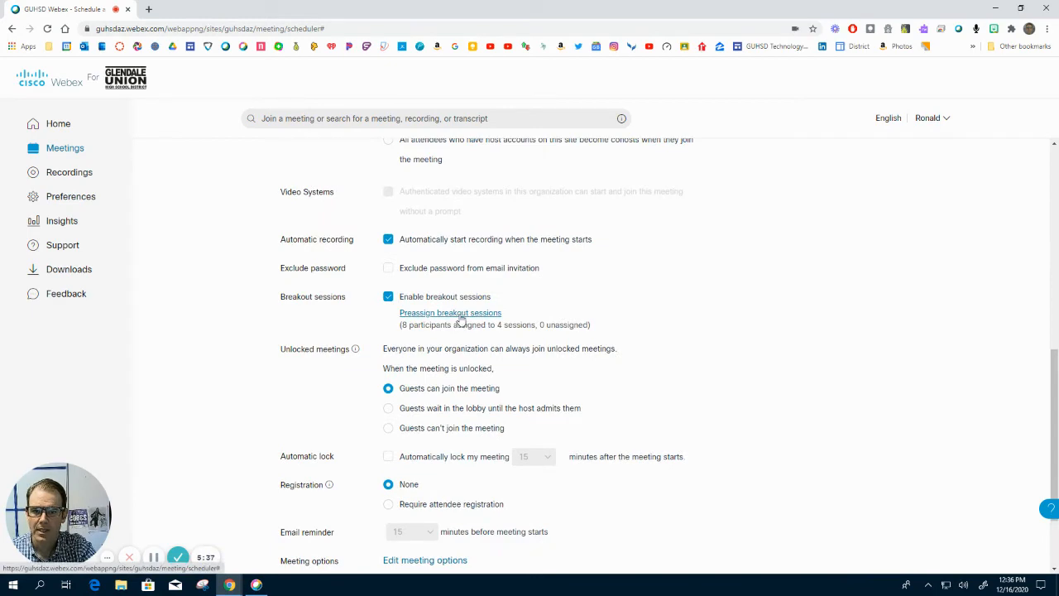
click(461, 315)
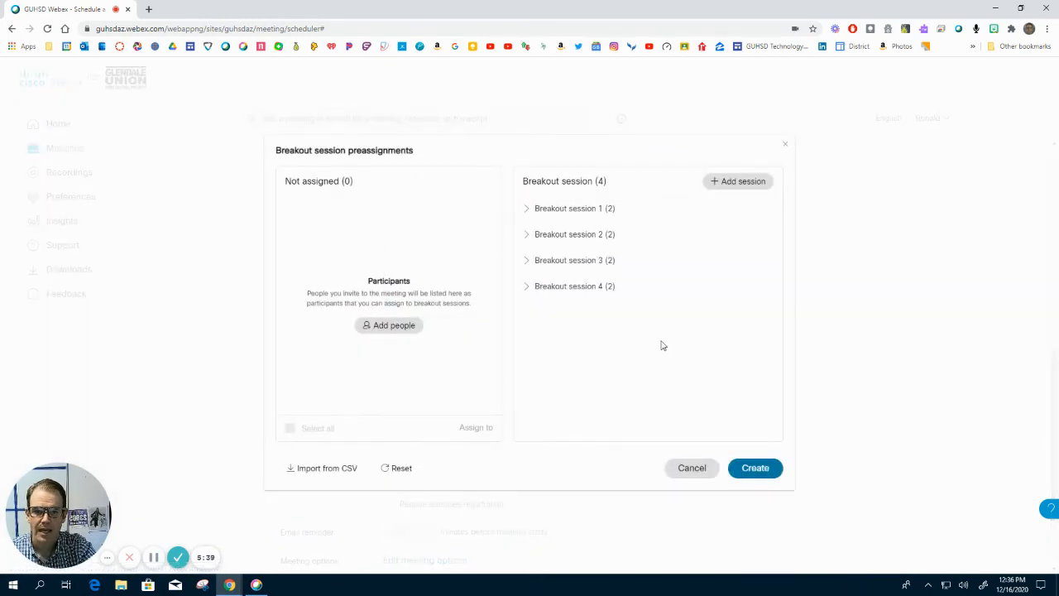
click(698, 471)
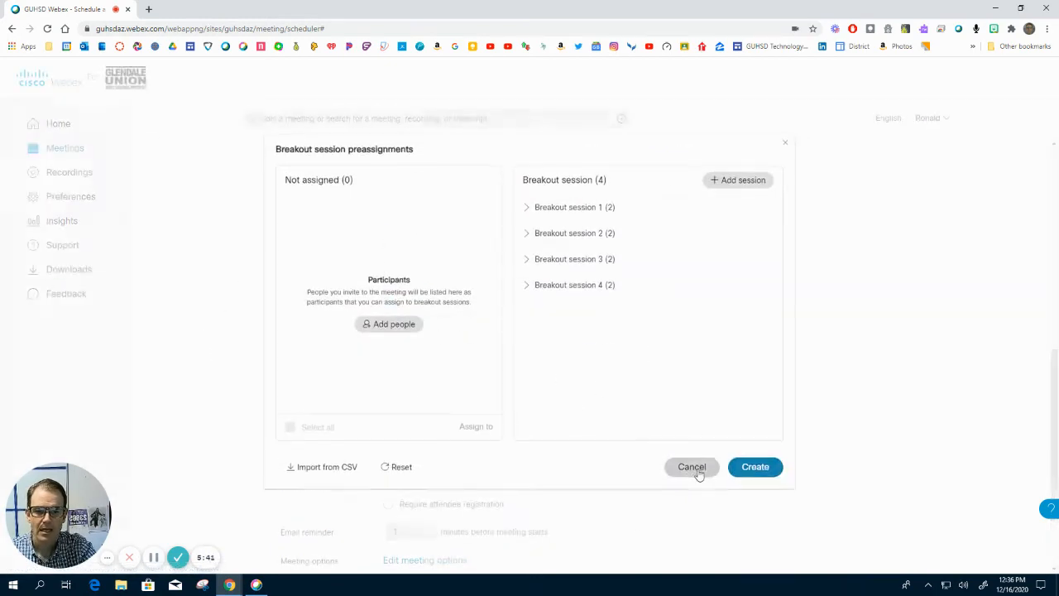
scroll(496, 347, up, 5)
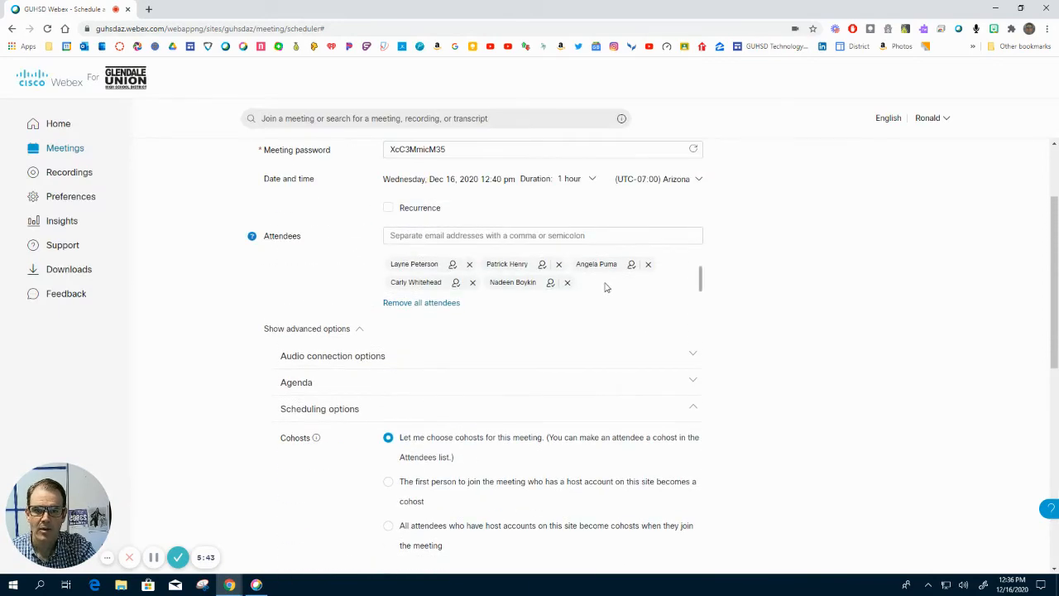
click(437, 304)
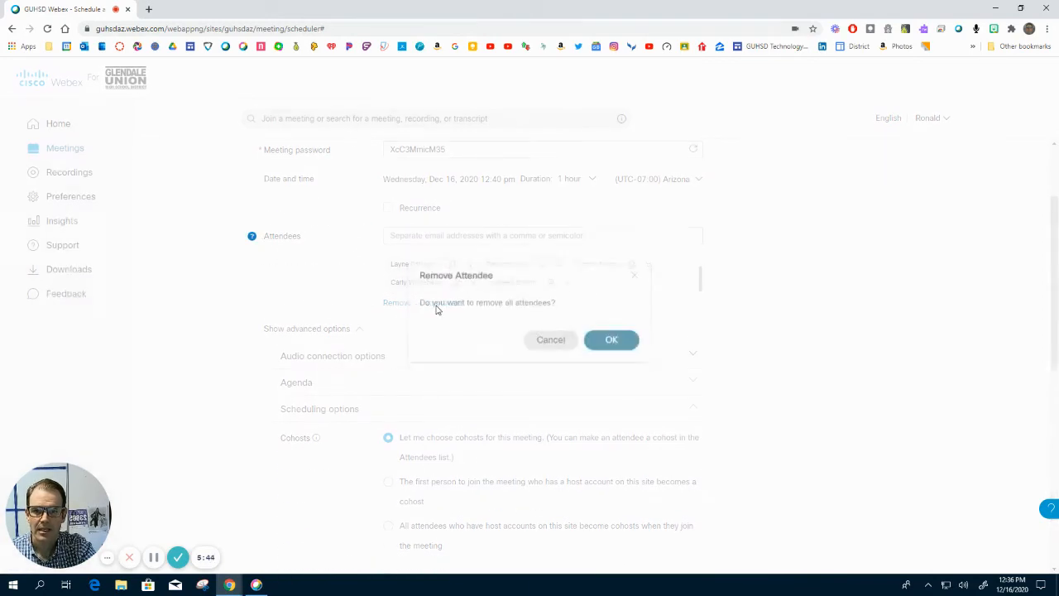
click(550, 345)
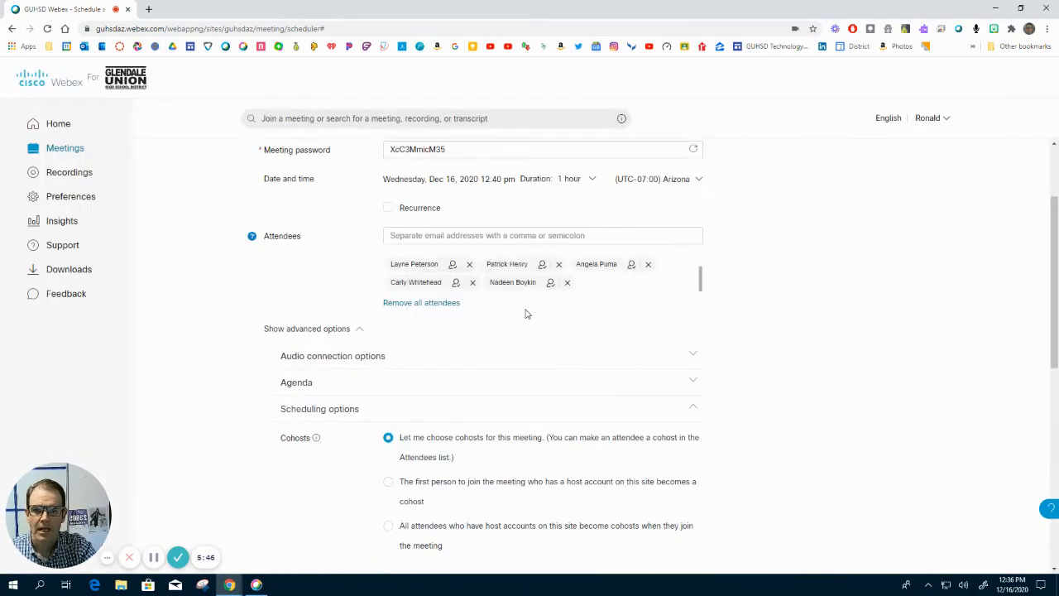
- Search the directory by first name and add two more attendees to the meeting
click(532, 237)
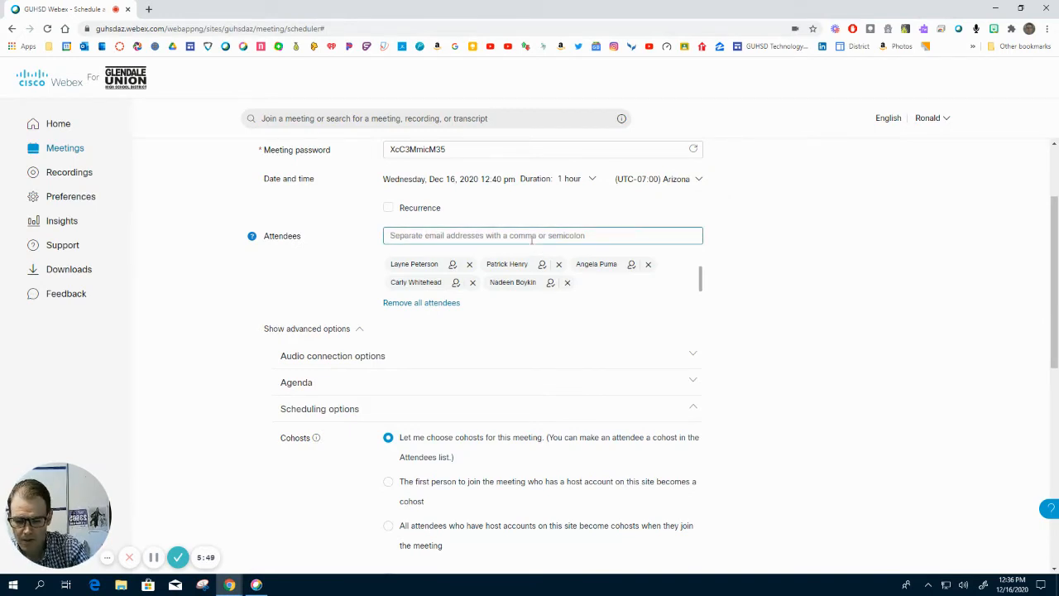
text(Alex)
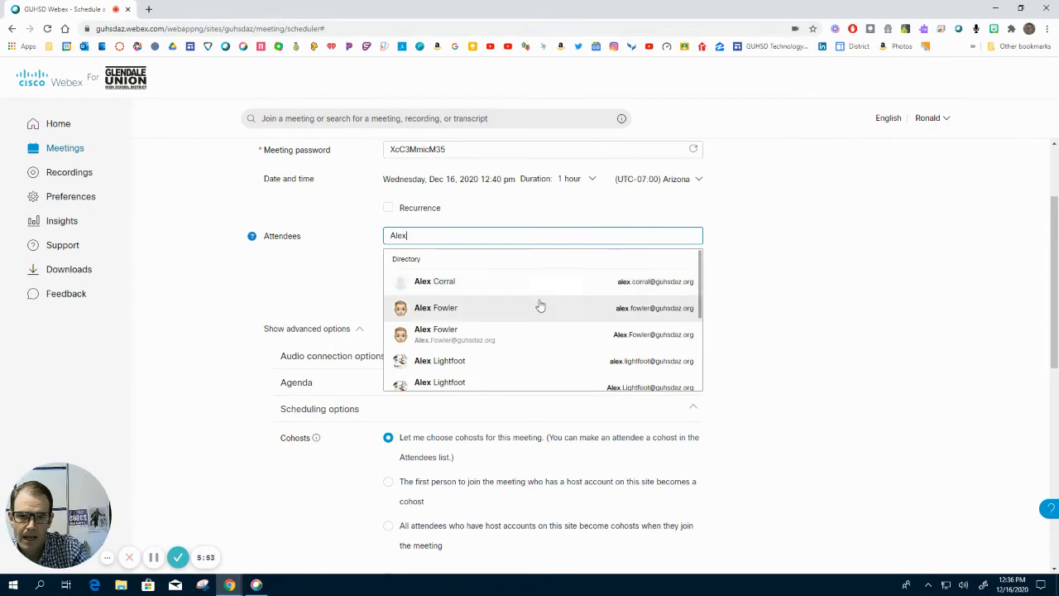
click(532, 334)
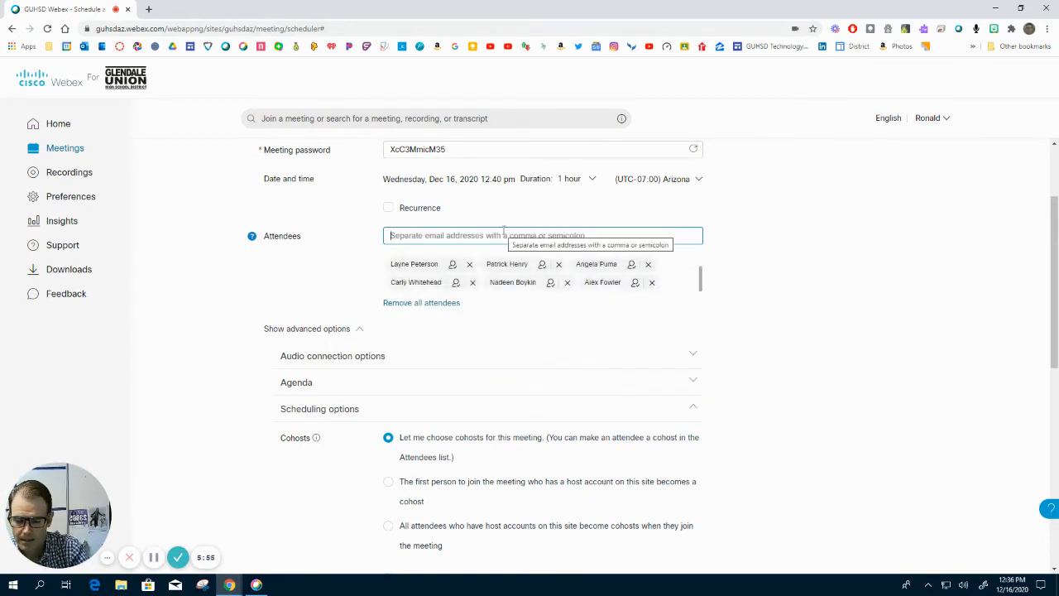
text(A)
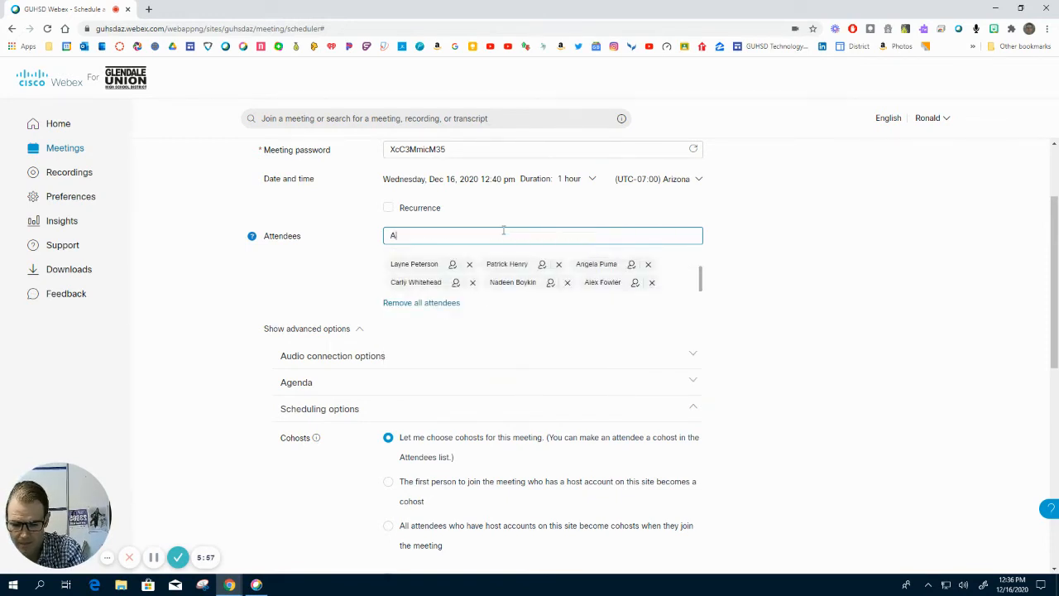
text(aron)
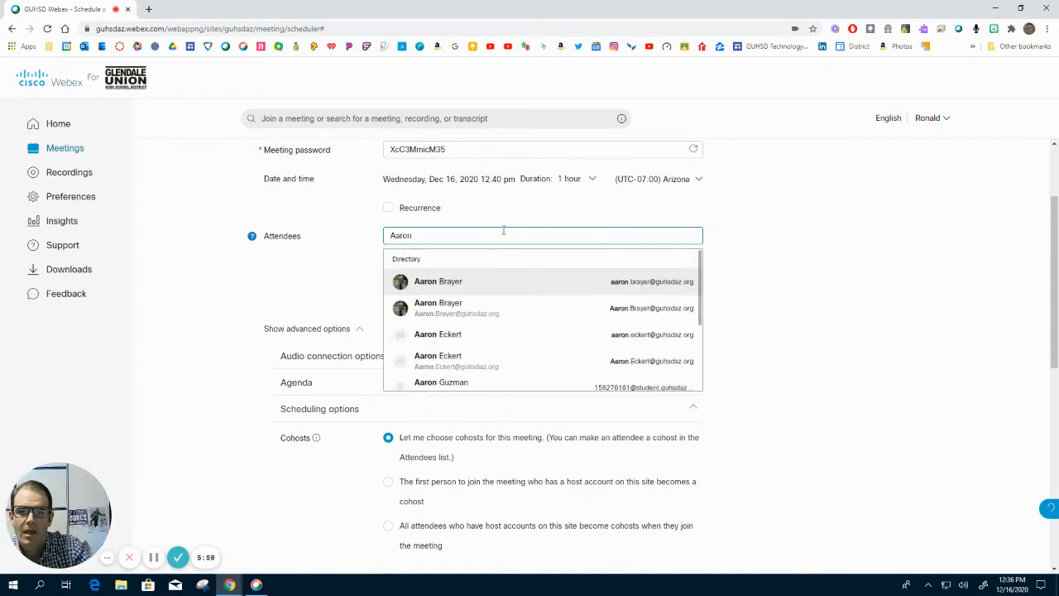
click(478, 307)
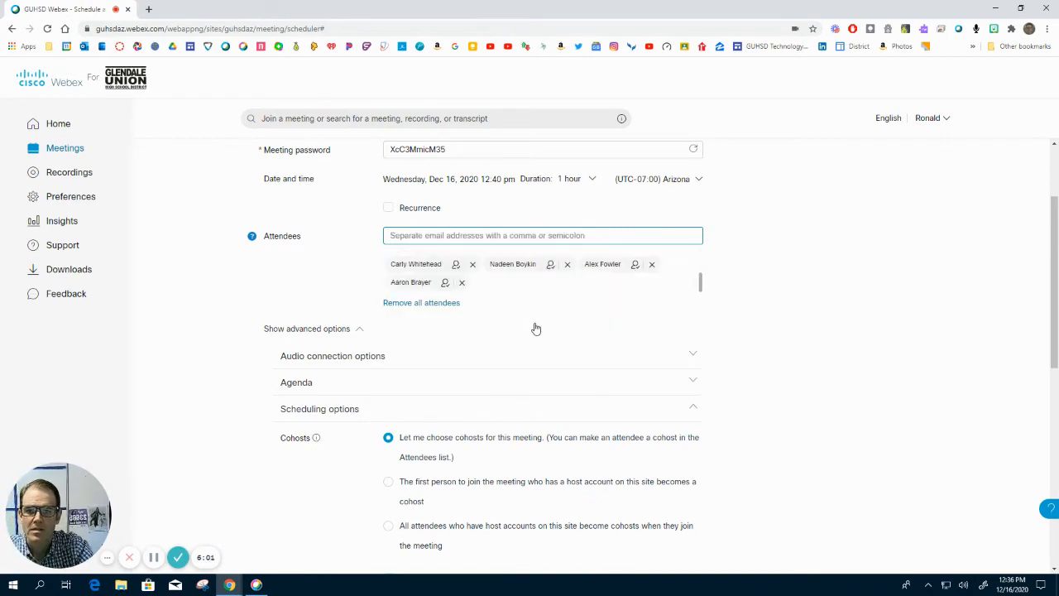
- Reopen the breakout session preassignments and add a fifth breakout session
scroll(542, 273, down, 1)
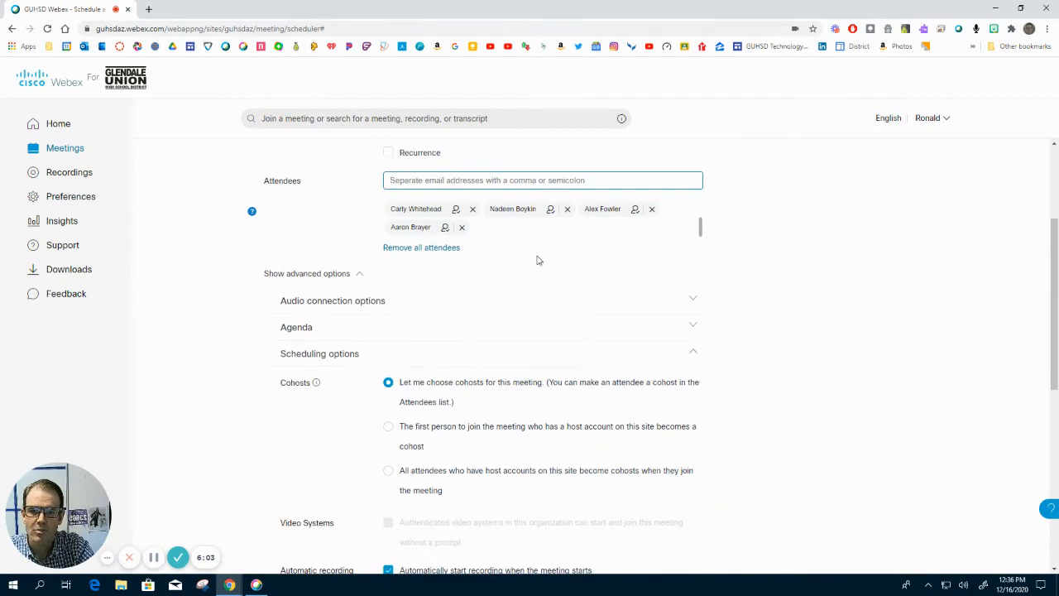
scroll(609, 266, down, 4)
scroll(485, 398, down, 2)
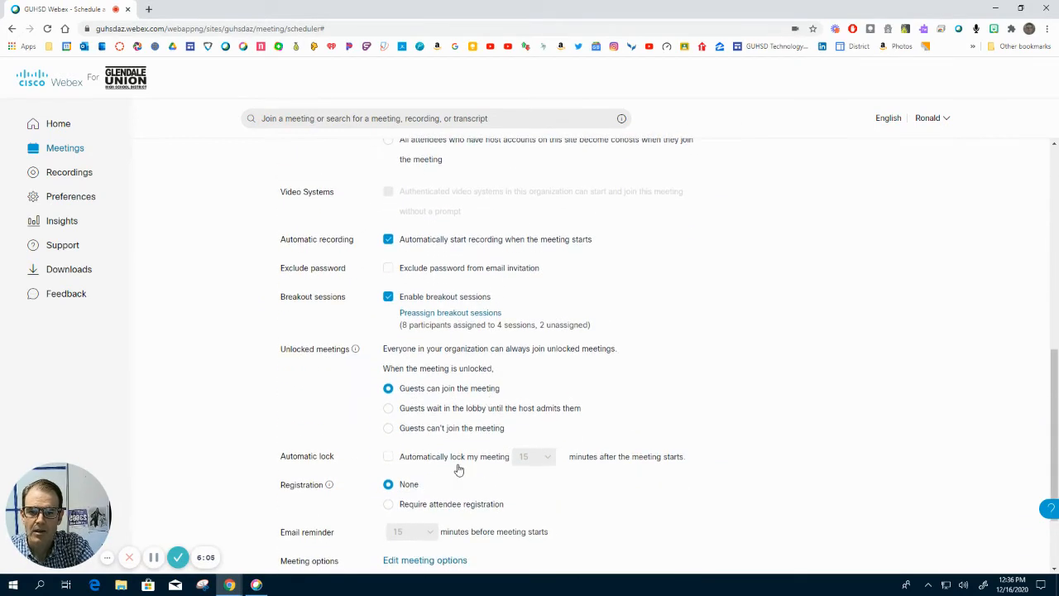
scroll(472, 293, up, 1)
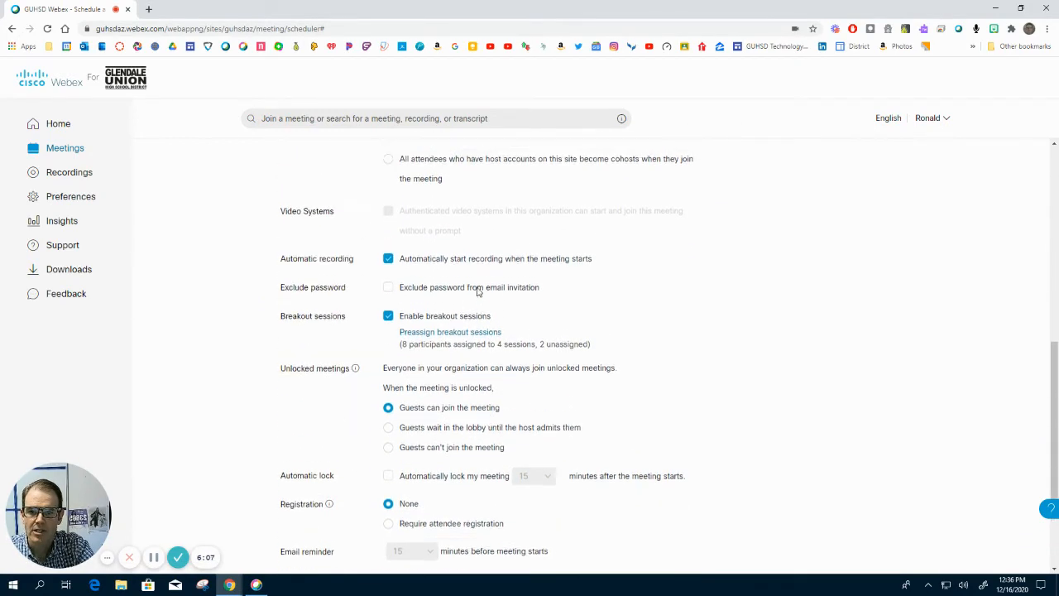
click(440, 372)
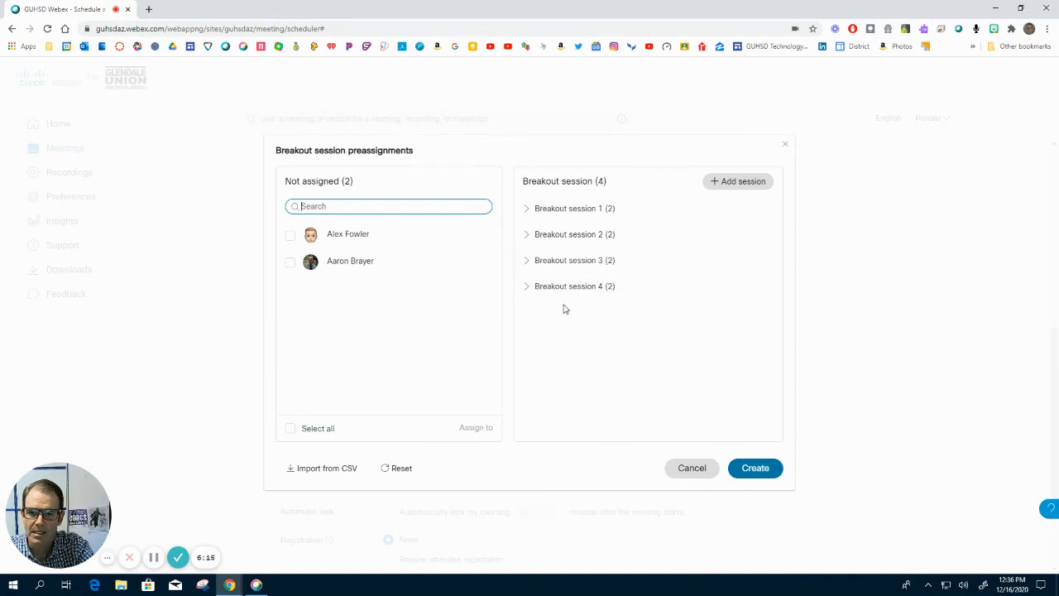
click(718, 184)
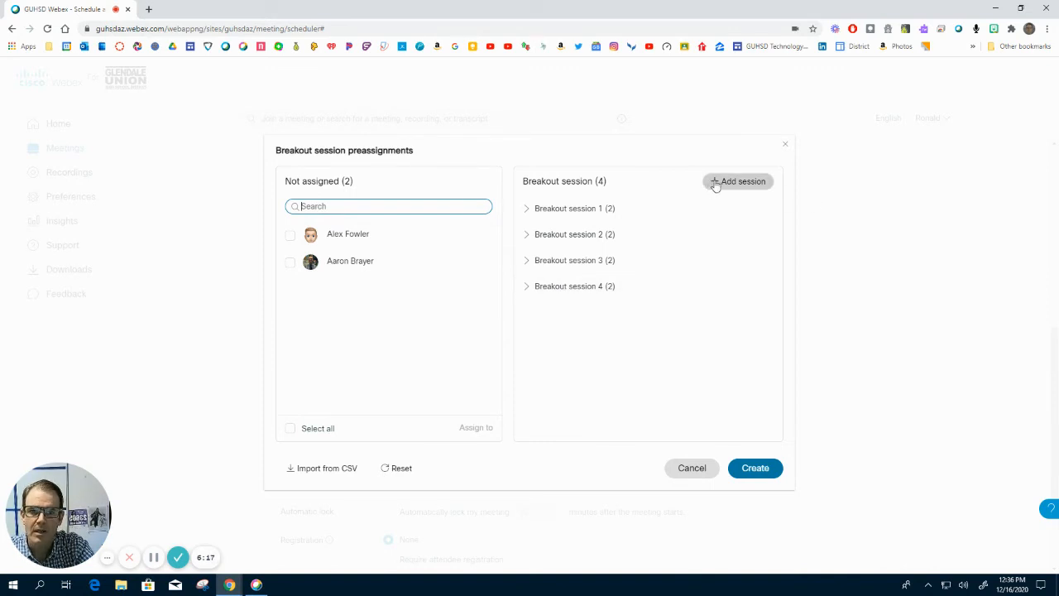
click(626, 372)
- Select both unassigned participants and assign them to Breakout session 5
click(290, 236)
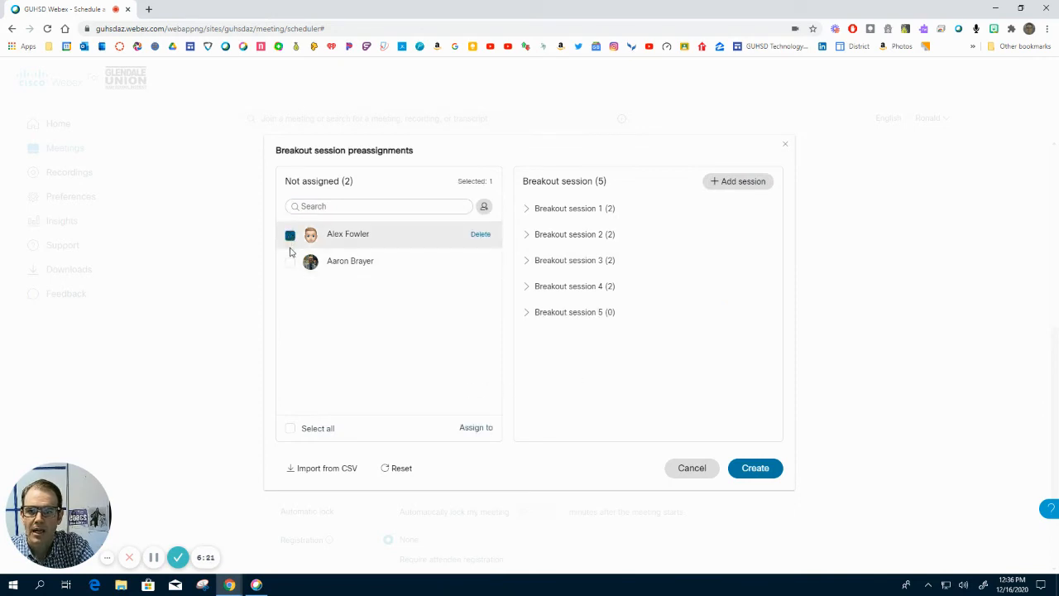
click(289, 263)
click(476, 428)
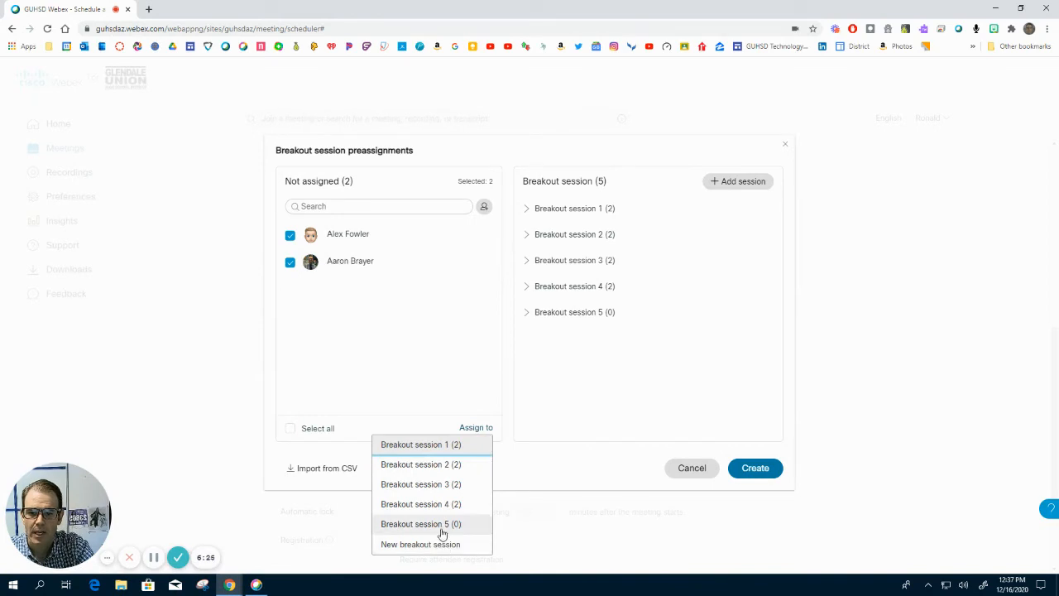
click(442, 525)
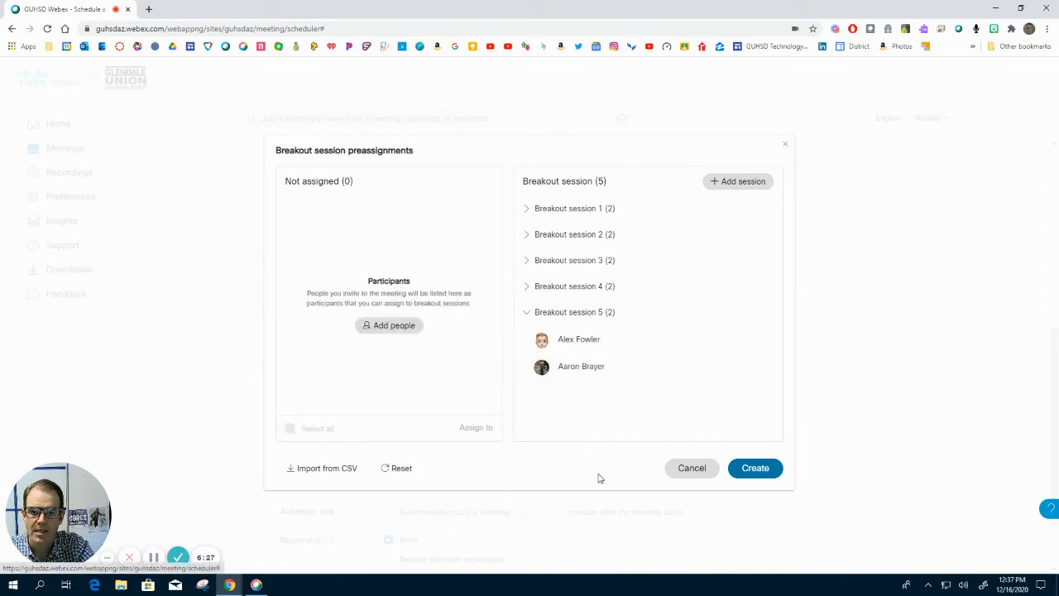
- Expand the participant lists of Breakout sessions 1 through 4, and move the first participant of Breakout session 5 to Breakout session 3
click(526, 287)
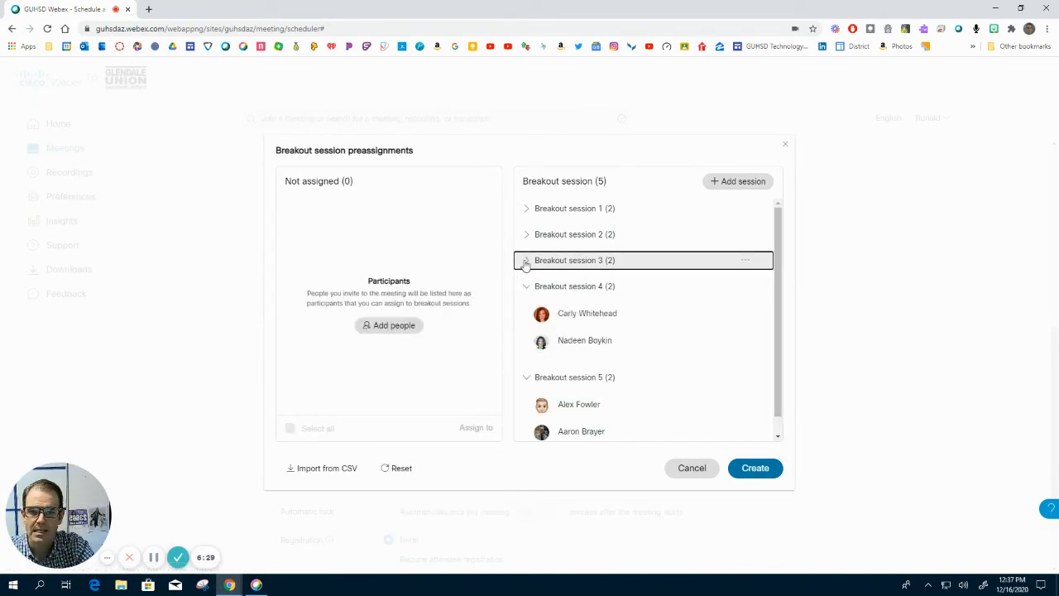
click(525, 261)
click(525, 237)
click(525, 211)
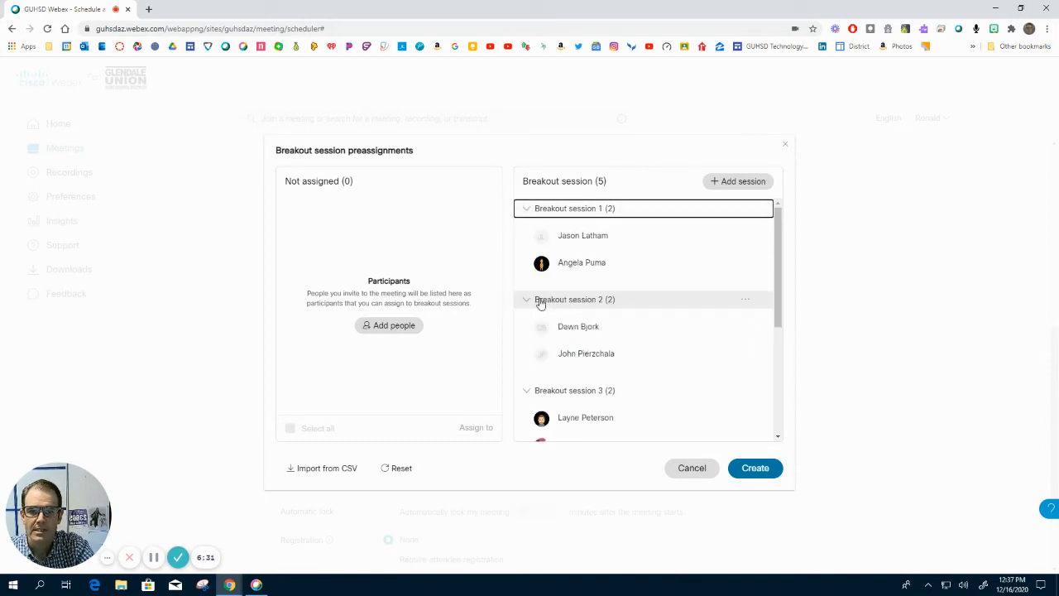
scroll(539, 303, down, 3)
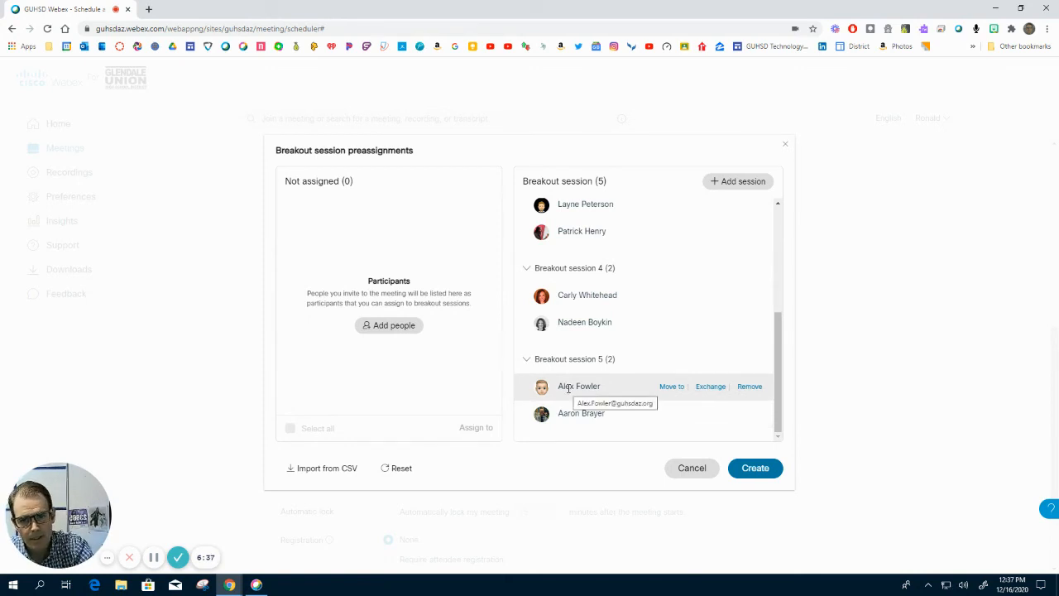
click(672, 387)
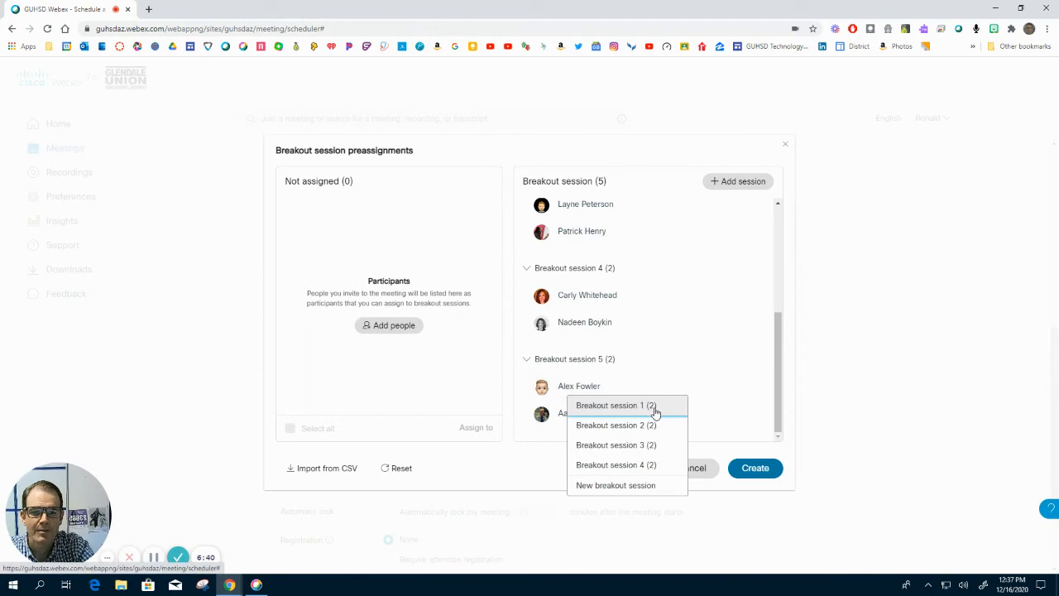
click(617, 451)
scroll(612, 352, up, 2)
scroll(617, 354, up, 1)
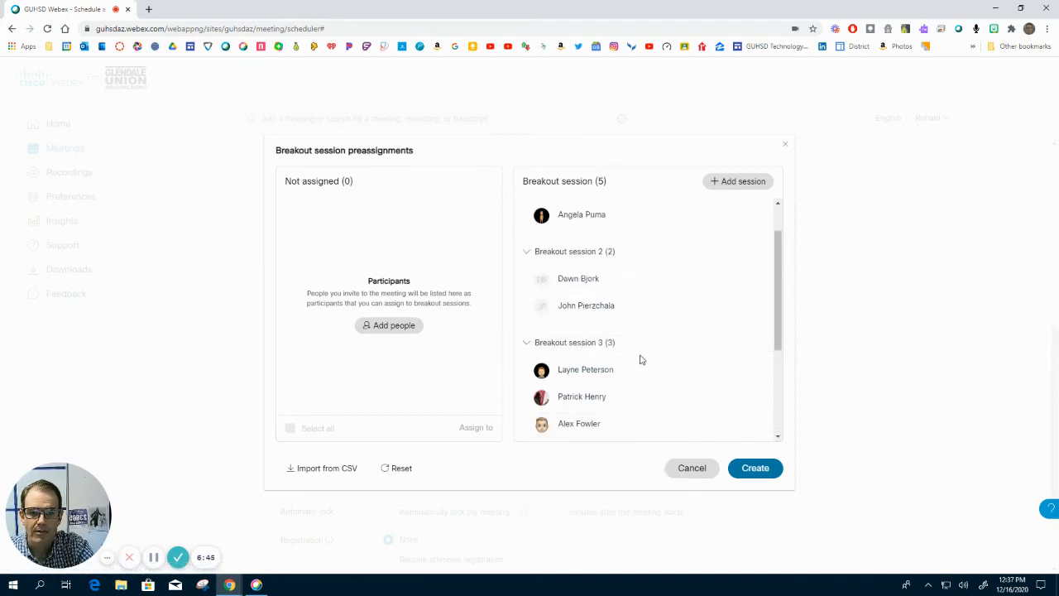
- Move the second participant of Breakout session 3 to Breakout session 5 and create the updated preassignments
scroll(638, 359, down, 1)
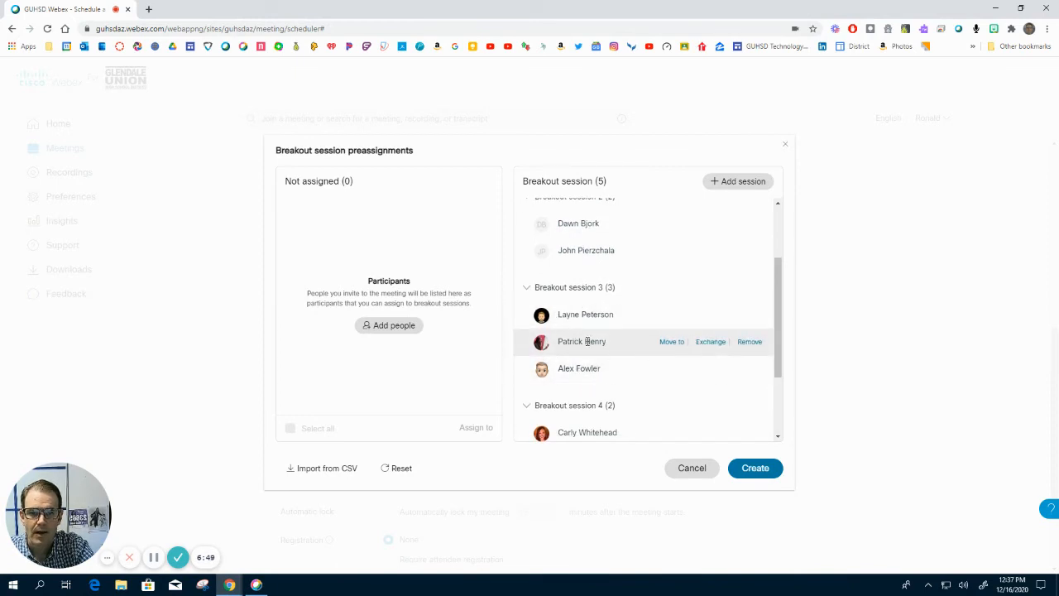
click(671, 343)
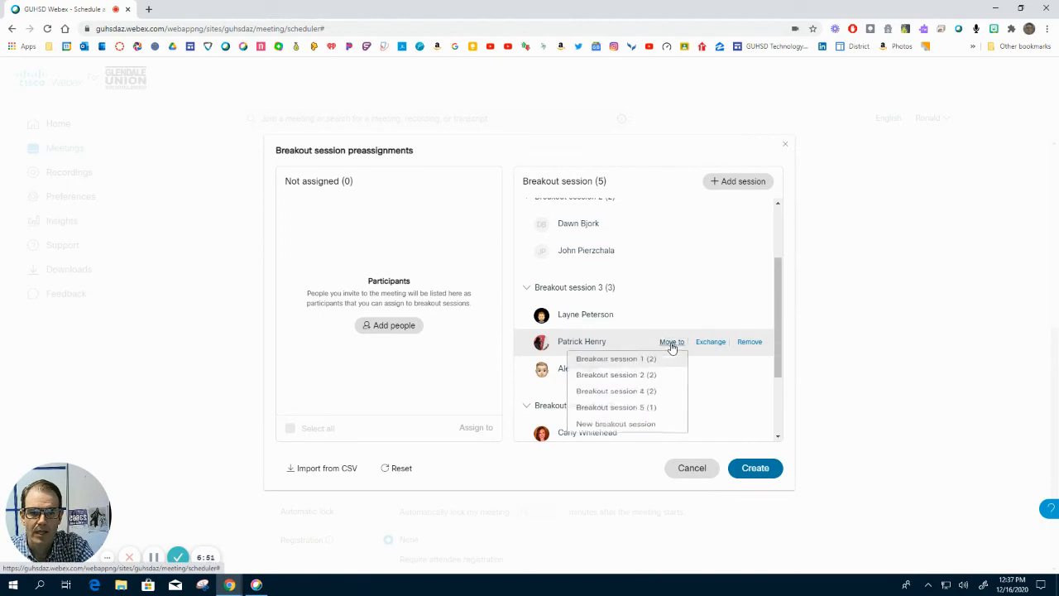
click(616, 421)
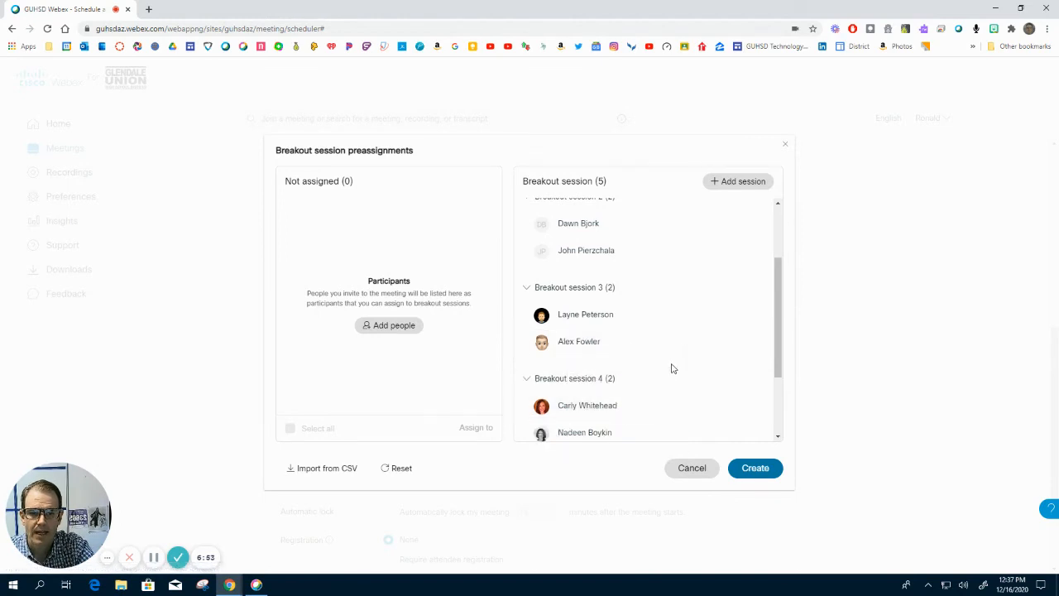
scroll(669, 369, down, 2)
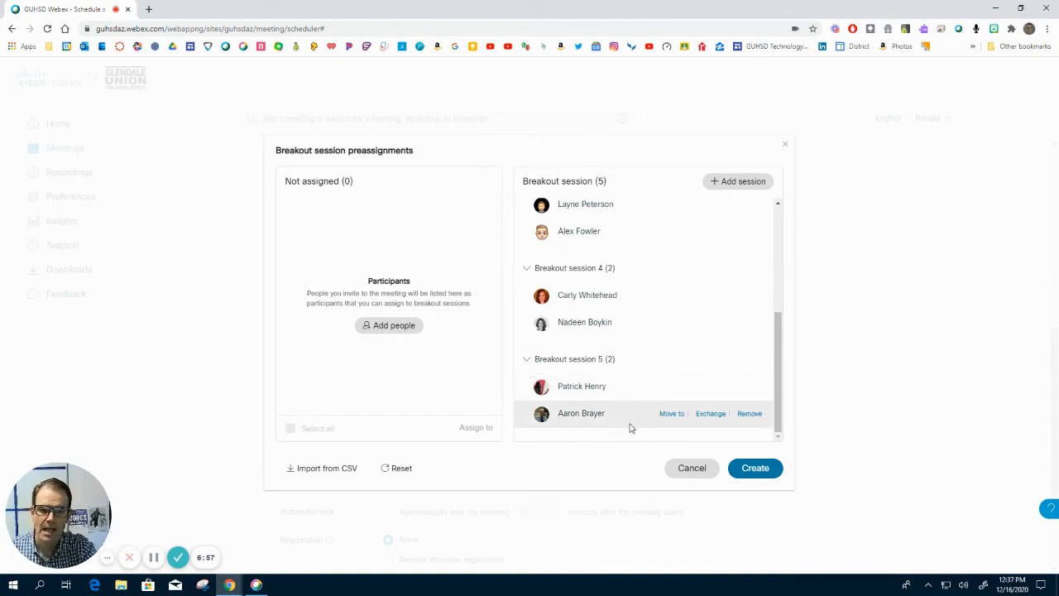
click(755, 468)
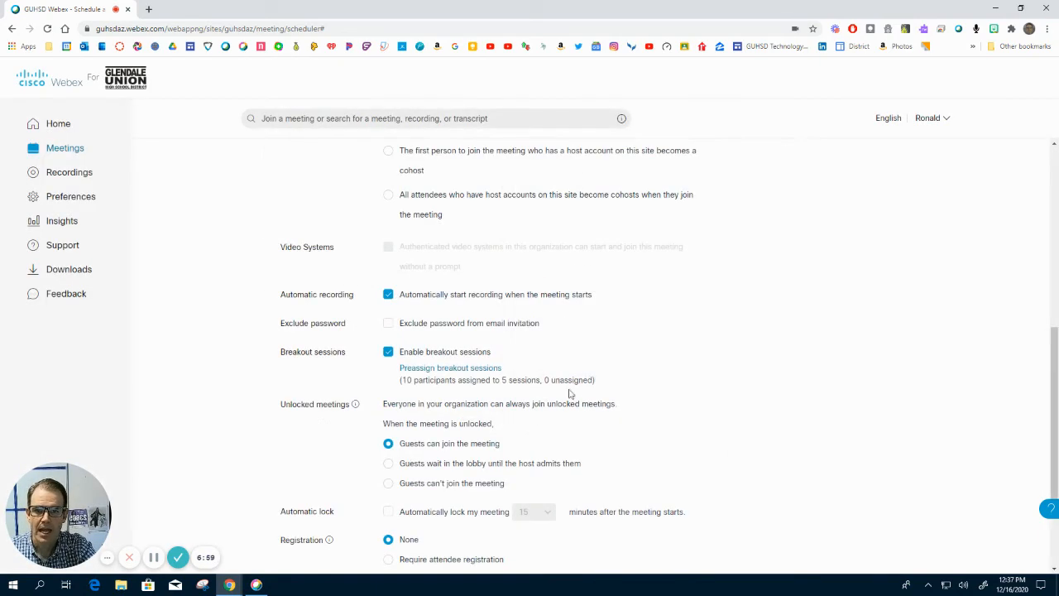
- Search the directory by first name and last initial, and add the second matching entry as a meeting attendee
scroll(670, 386, down, 1)
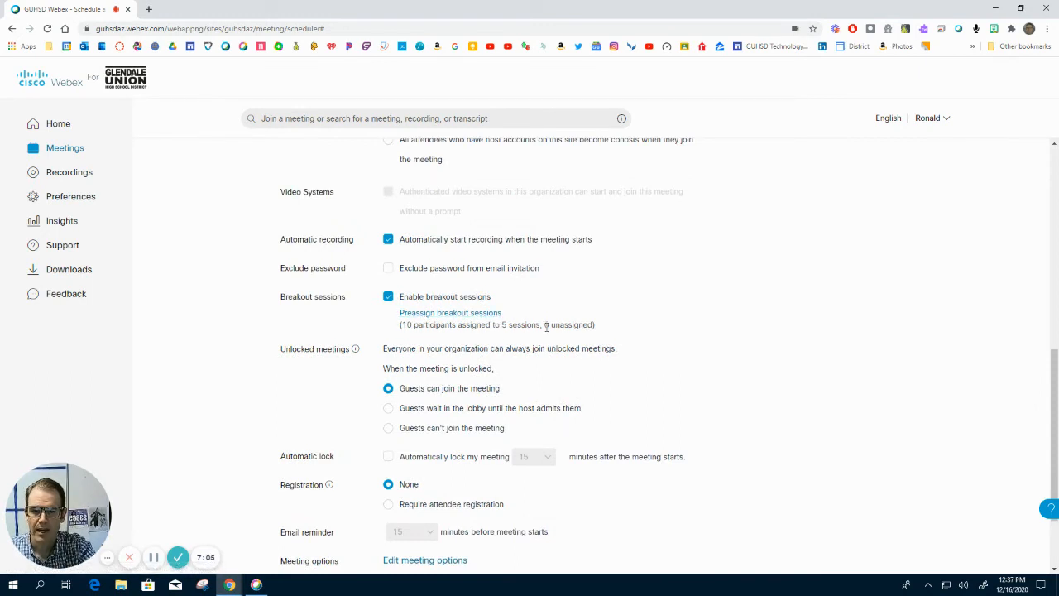
scroll(546, 223, up, 5)
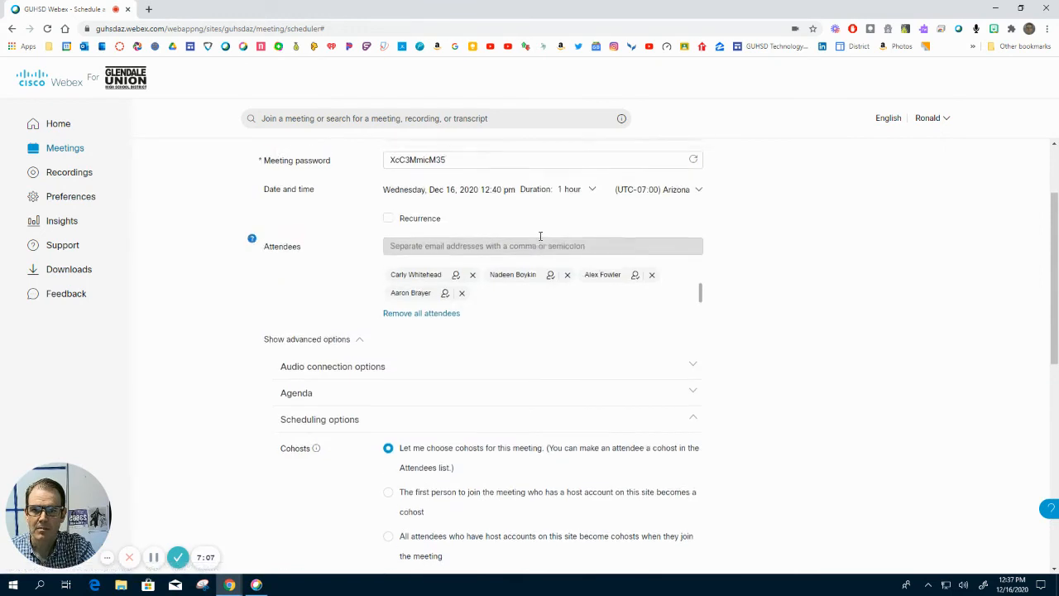
scroll(541, 237, up, 1)
click(554, 344)
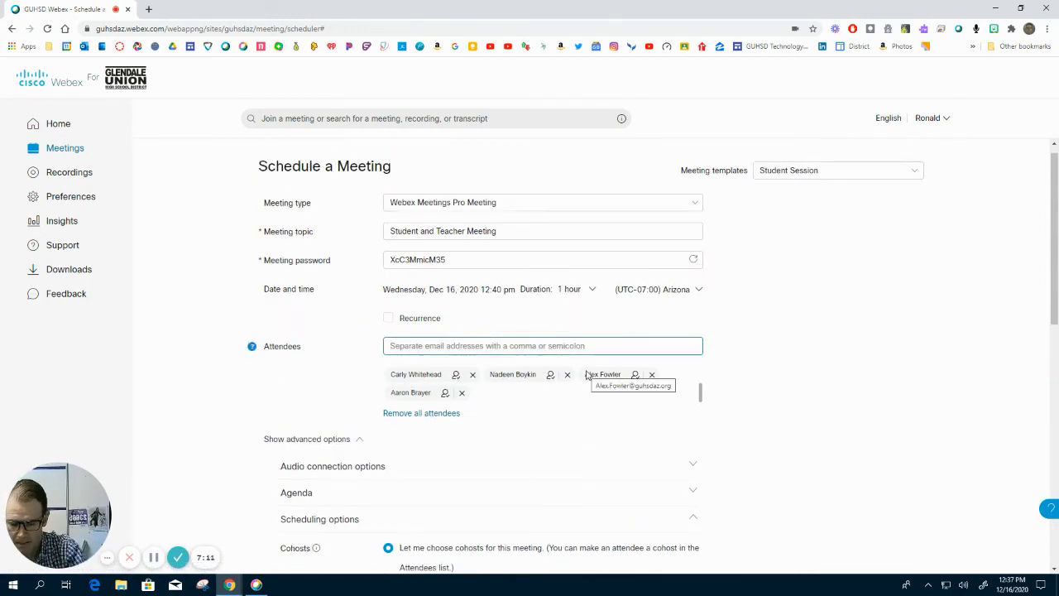
text(Melissa)
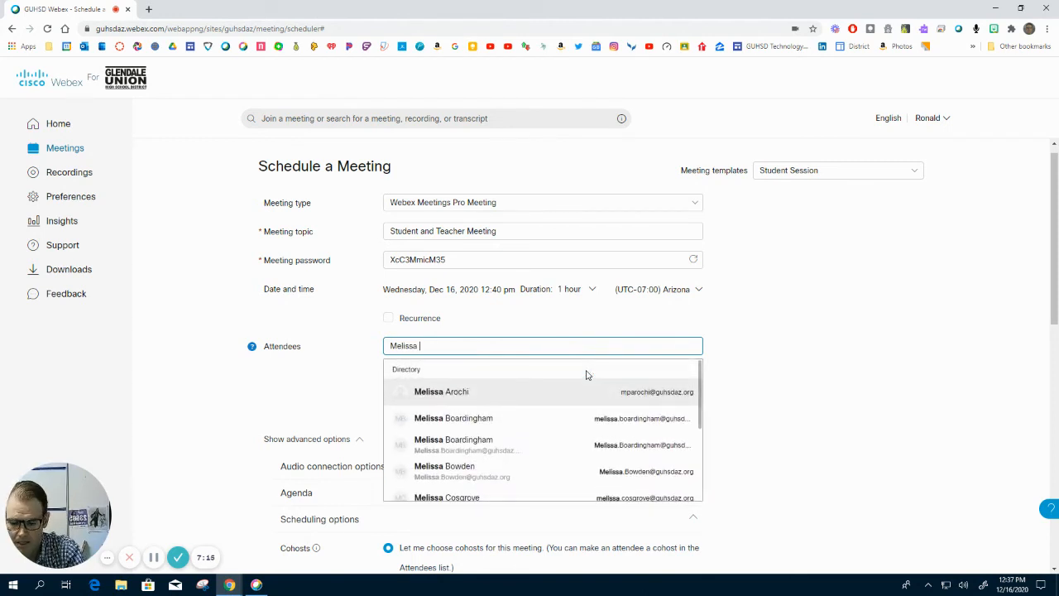
text( z)
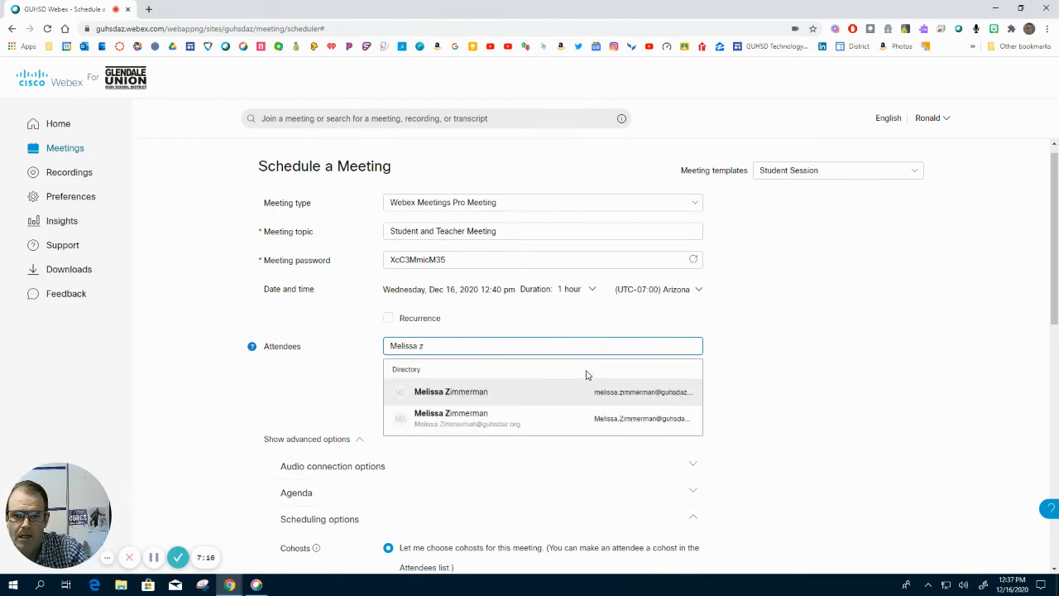
click(503, 419)
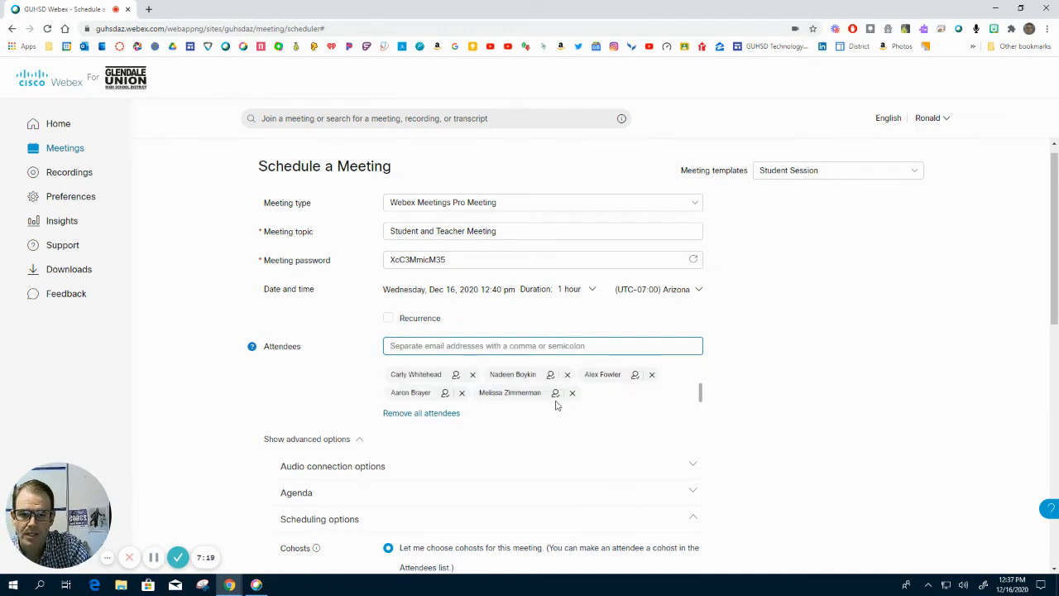
- Reopen the preassignments, assign the newly added attendee to Breakout session 5, and create the updated assignments
scroll(646, 422, down, 2)
scroll(645, 422, down, 3)
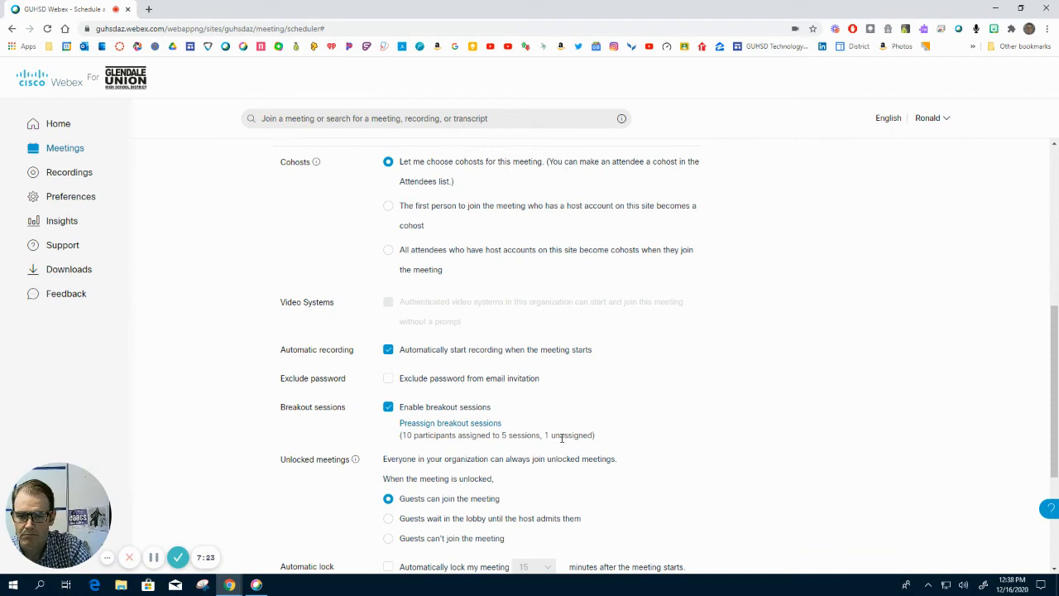
scroll(570, 436, up, 1)
scroll(570, 432, down, 1)
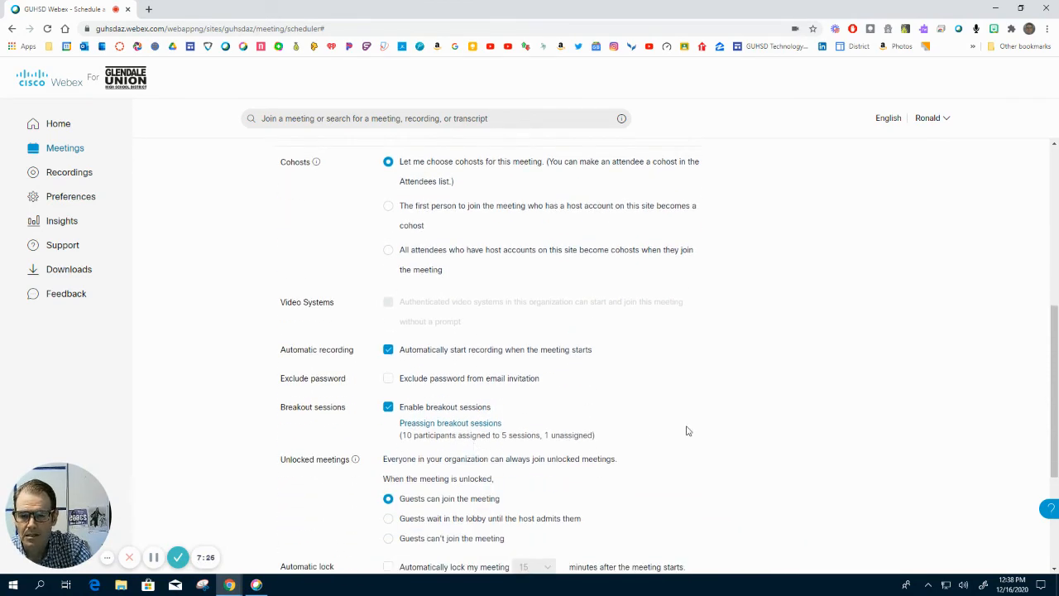
click(485, 422)
scroll(592, 381, down, 5)
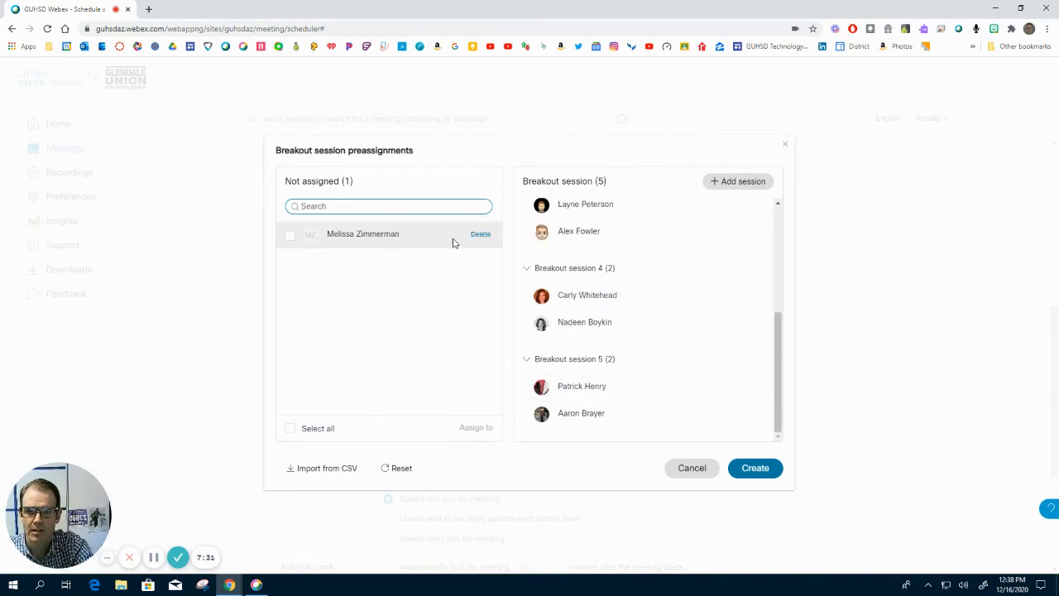
click(290, 235)
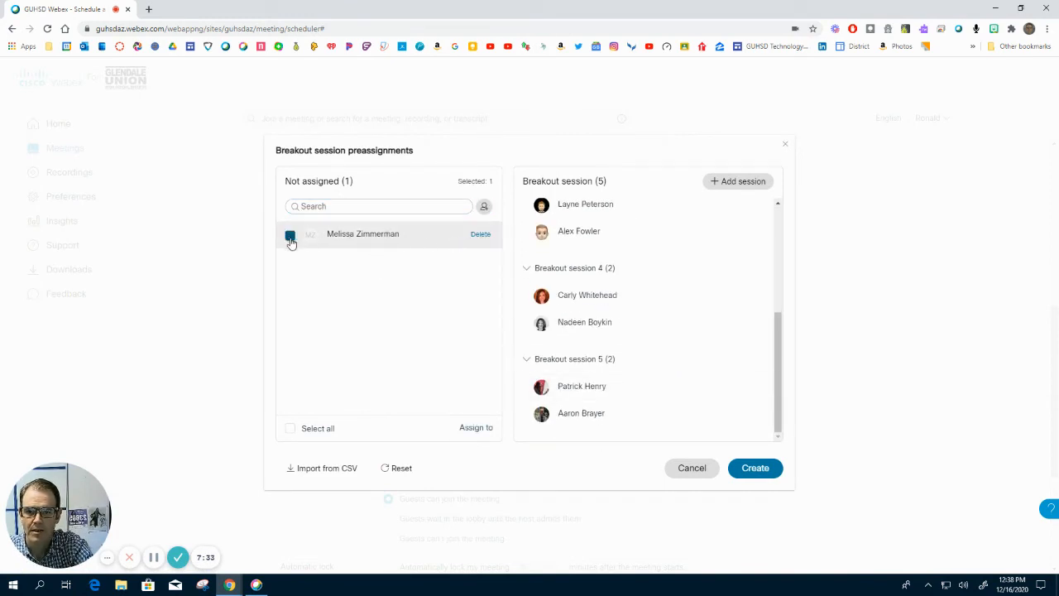
click(475, 428)
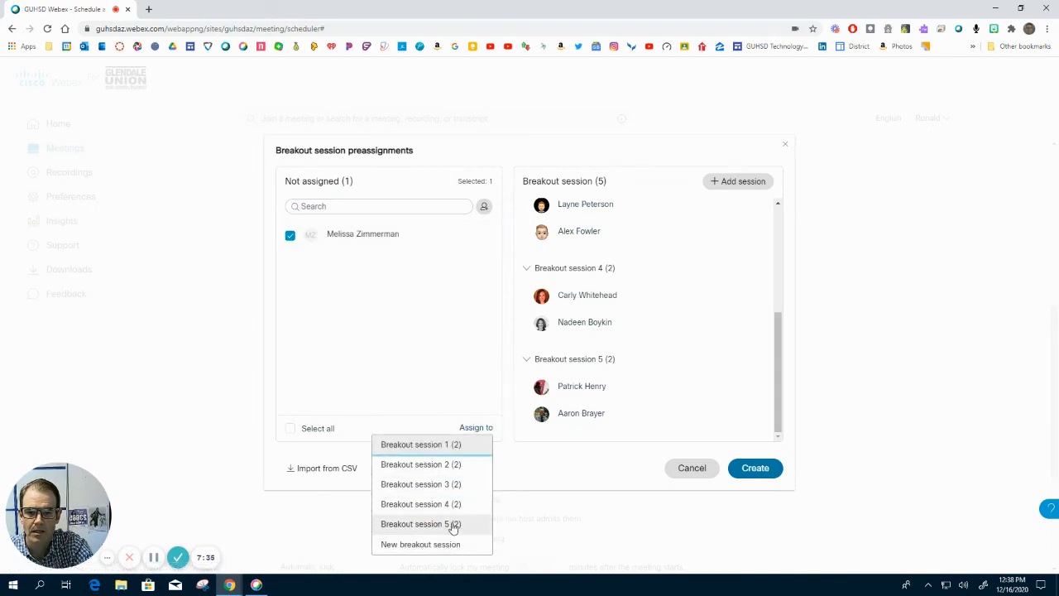
click(456, 525)
scroll(640, 389, down, 1)
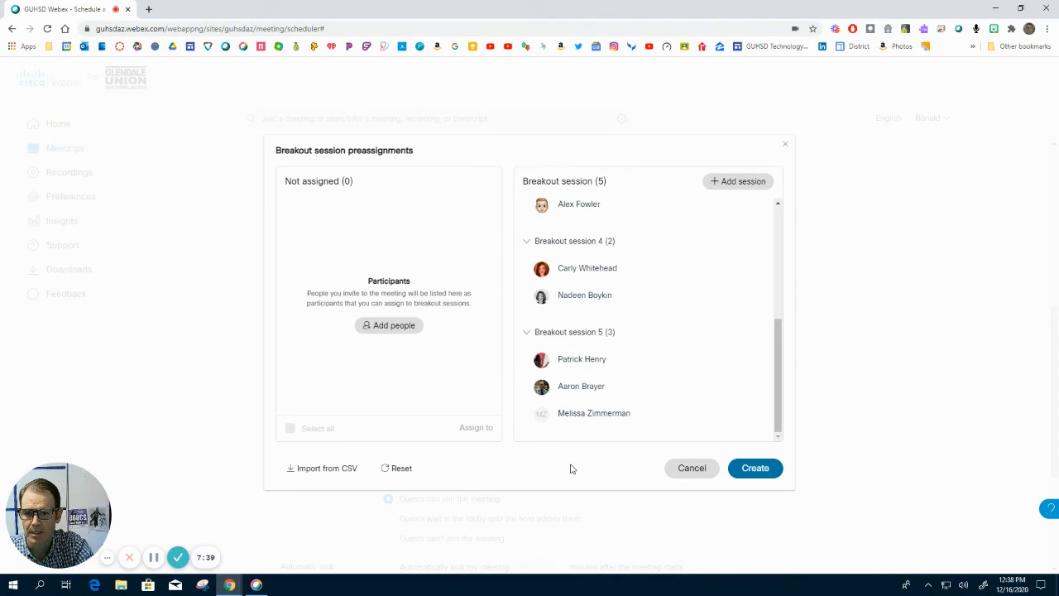
click(750, 468)
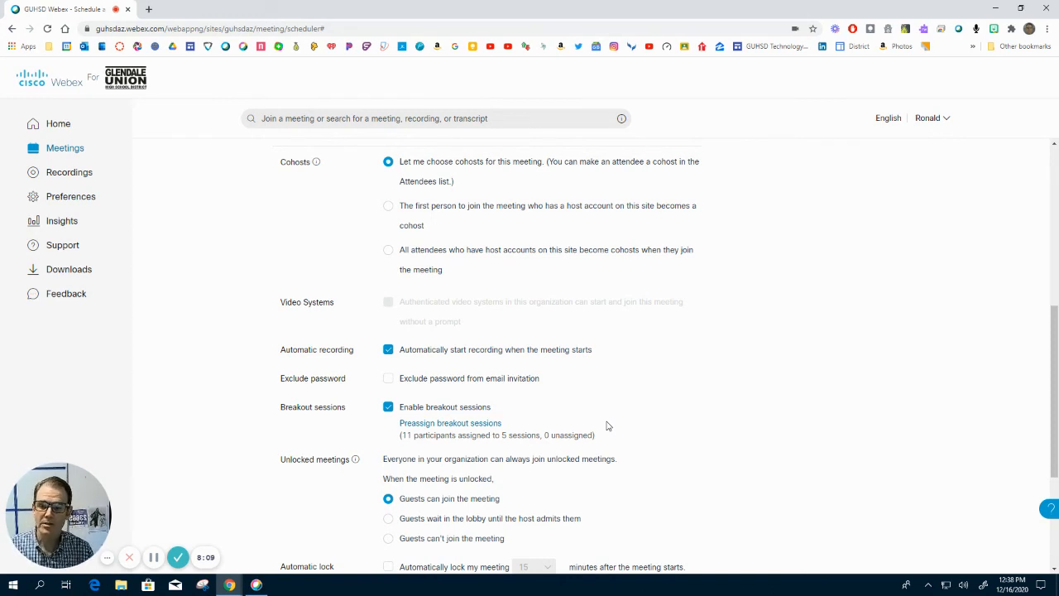
- Look over the completed form, start the Student and Teacher Meeting, and close its preview window without joining
scroll(771, 413, up, 4)
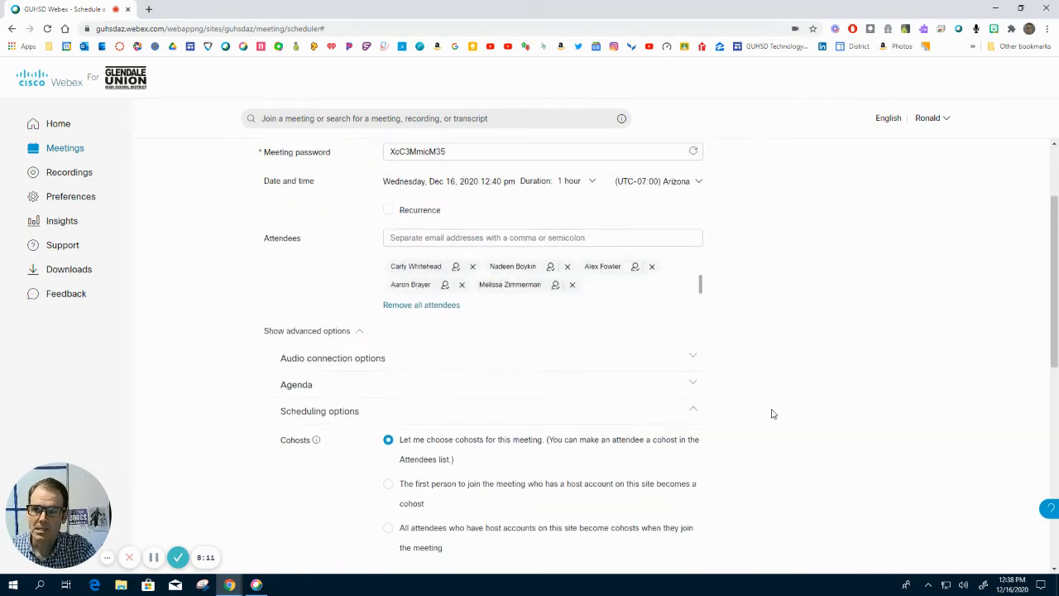
scroll(771, 413, down, 7)
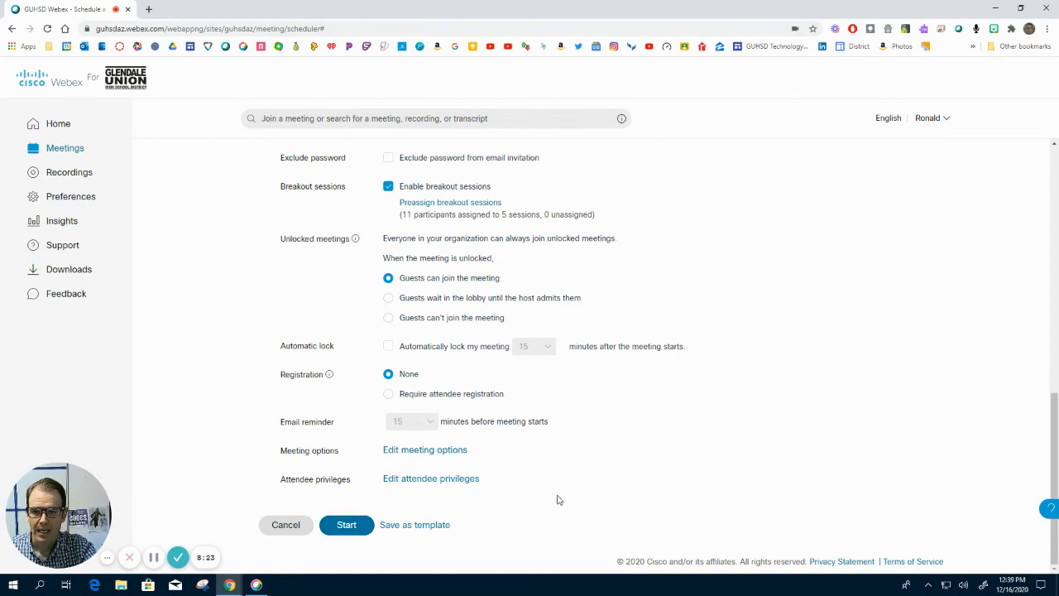
scroll(580, 348, up, 3)
scroll(591, 332, down, 2)
scroll(591, 332, down, 1)
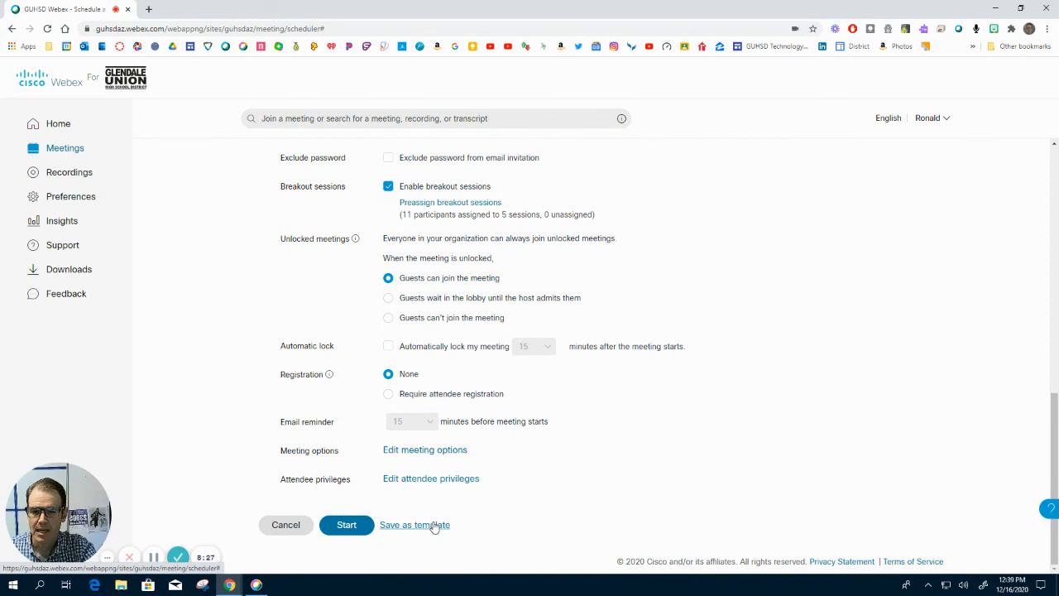
scroll(615, 465, up, 12)
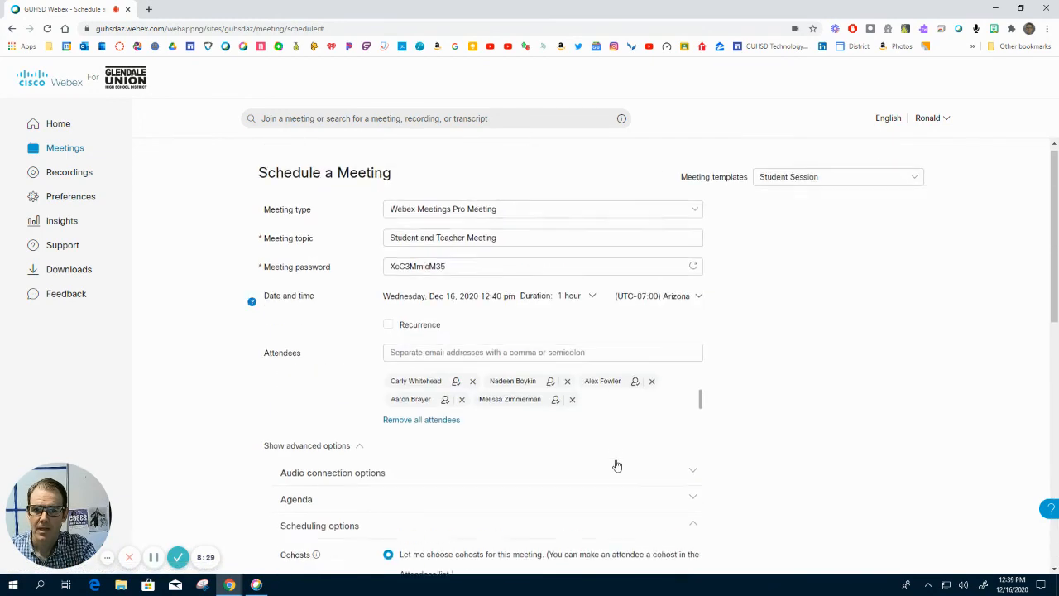
scroll(616, 465, down, 12)
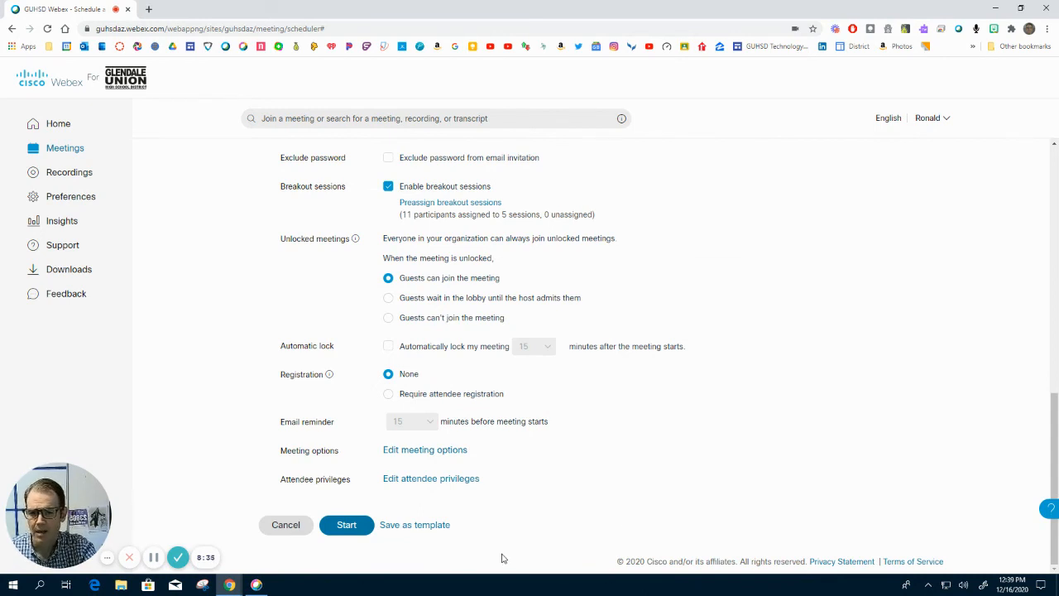
click(345, 526)
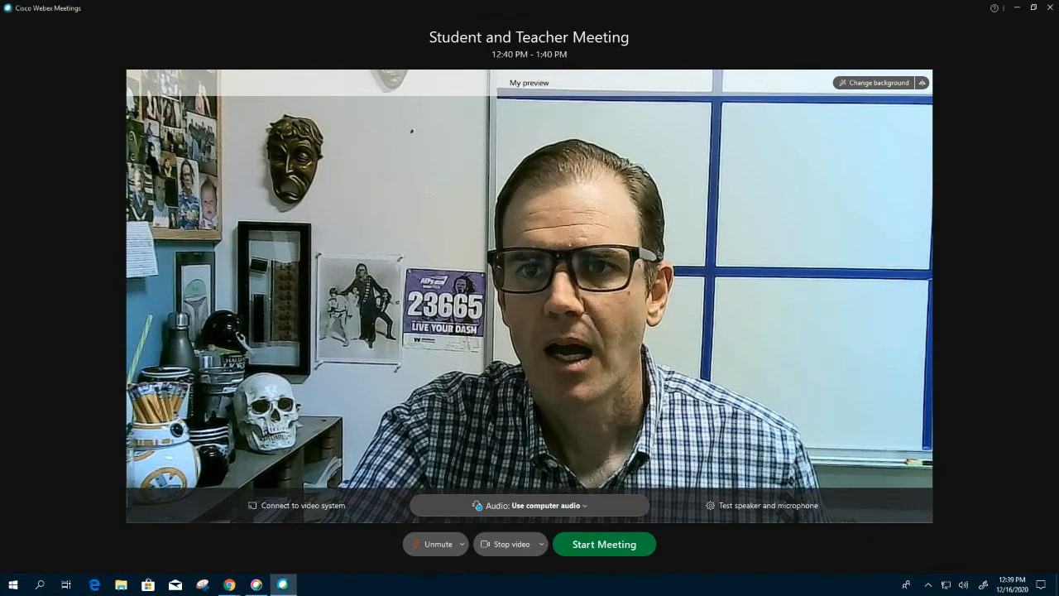
click(1048, 10)
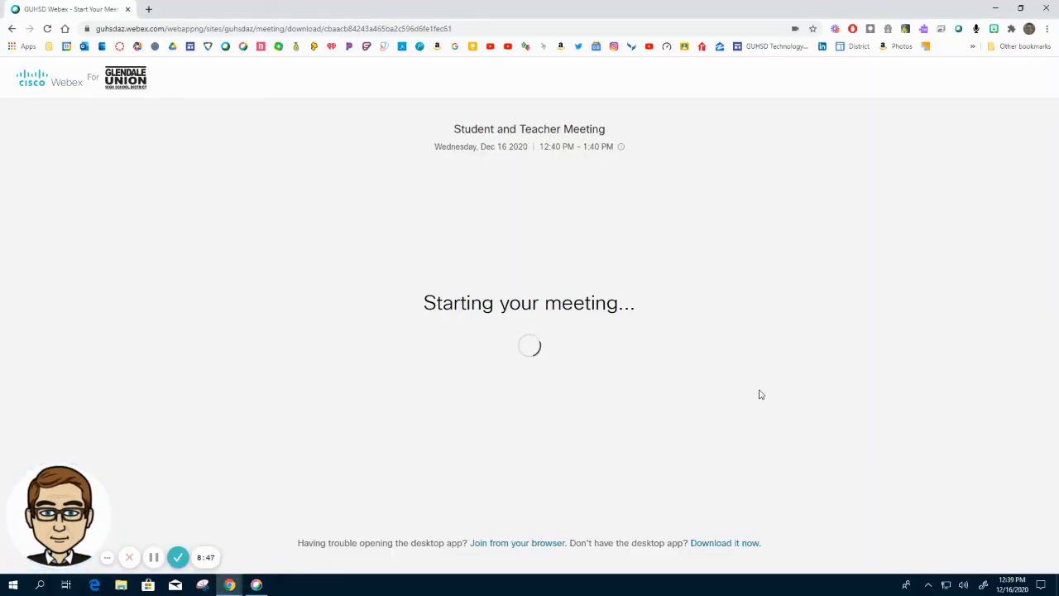